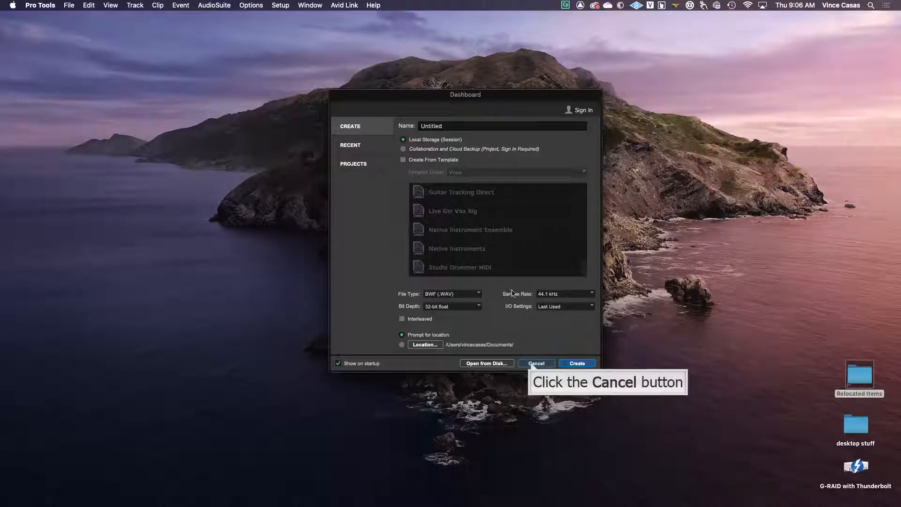
Step: Dismiss the Dashboard and choose Universal Audio Thunderbolt as the playback engine
left_click(535, 363)
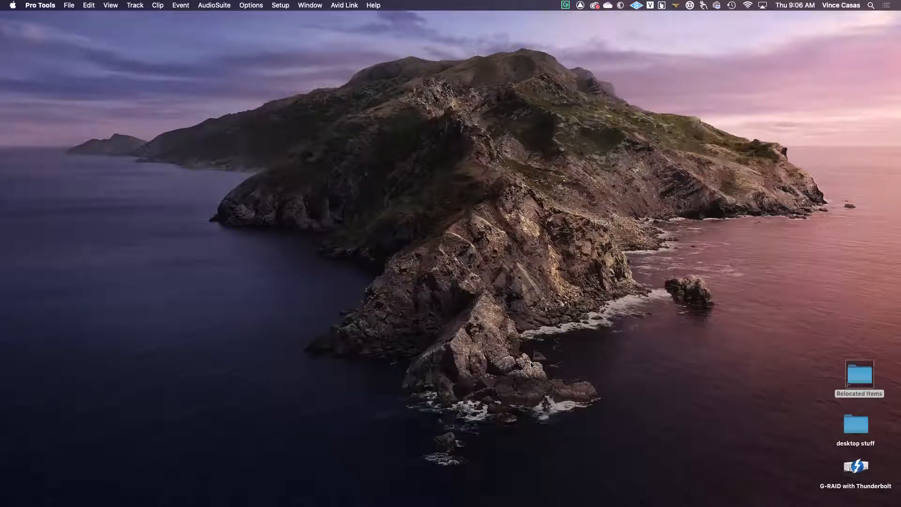
left_click(280, 6)
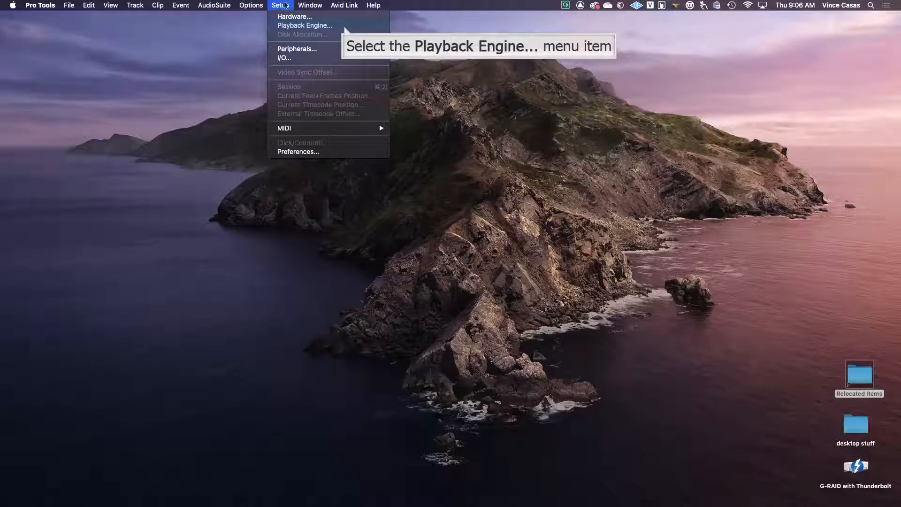
left_click(344, 27)
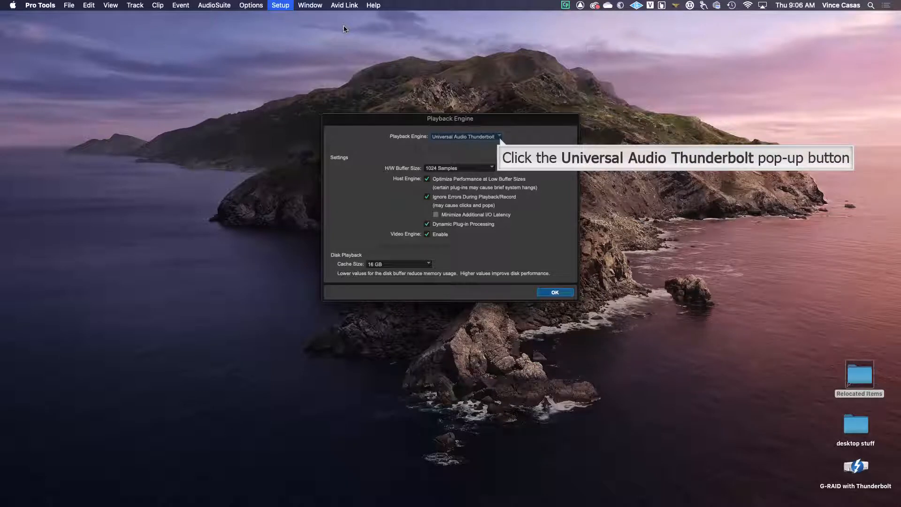
left_click(500, 138)
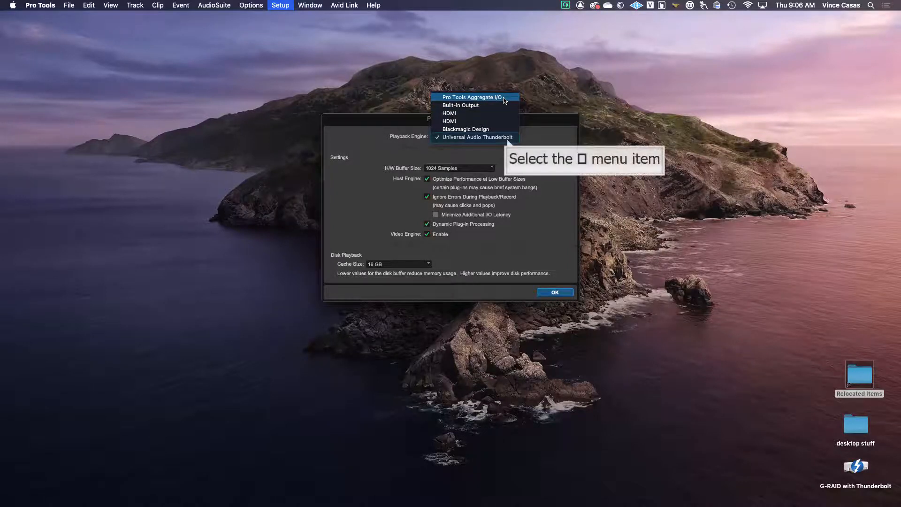
left_click(508, 142)
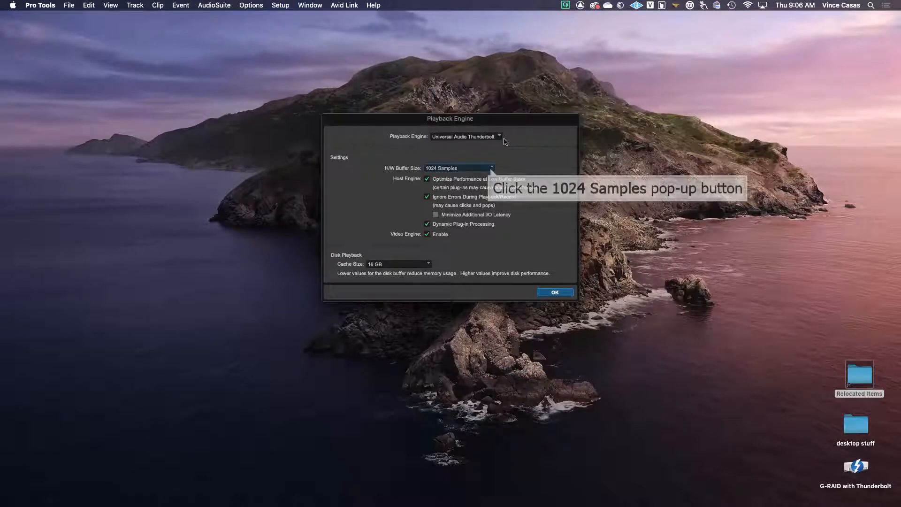
Step: Choose a hardware buffer size of 1024 samples and disable both Ignore Errors During Playback/Record and the video engine
left_click(491, 169)
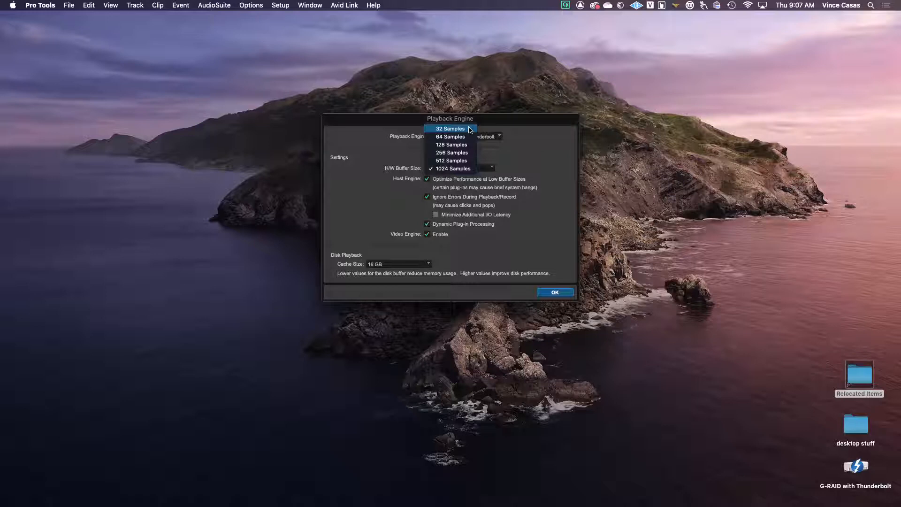
left_click(471, 170)
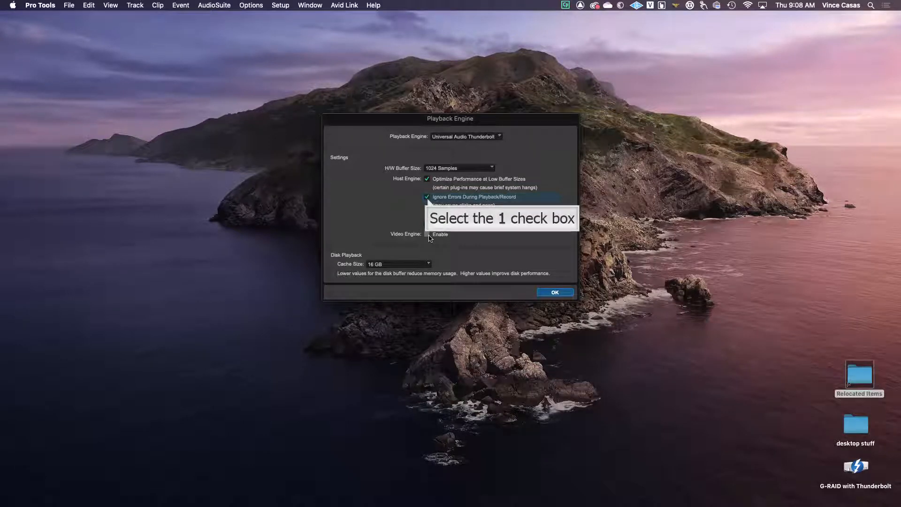
left_click(427, 197)
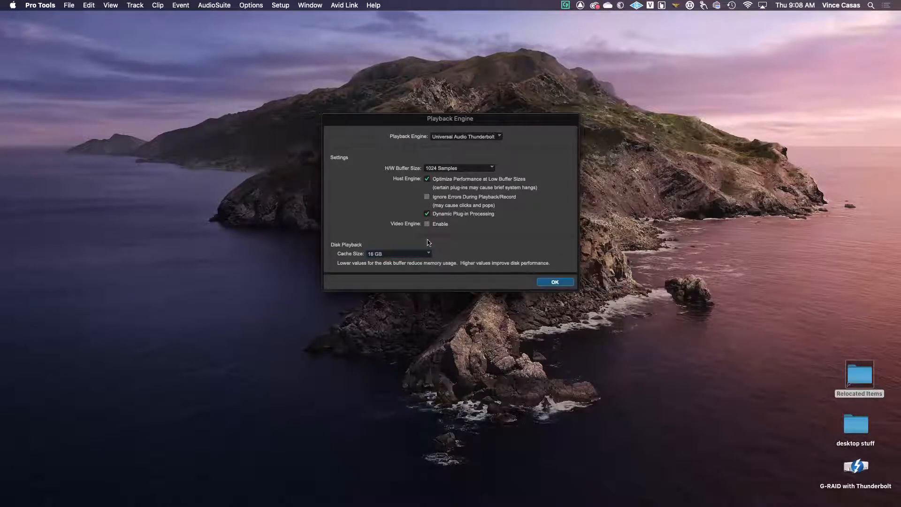
Step: Set the disk playback cache size to 16 GB and apply the playback engine settings
left_click(428, 255)
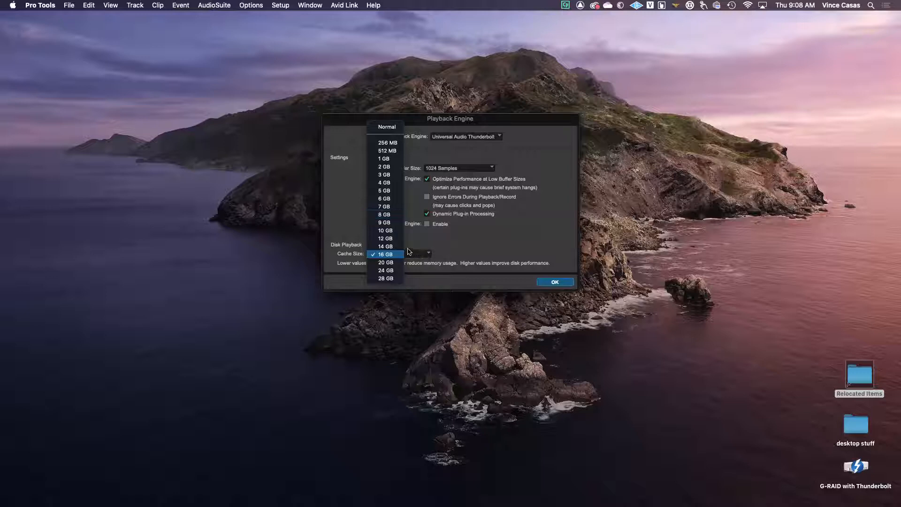
left_click(394, 215)
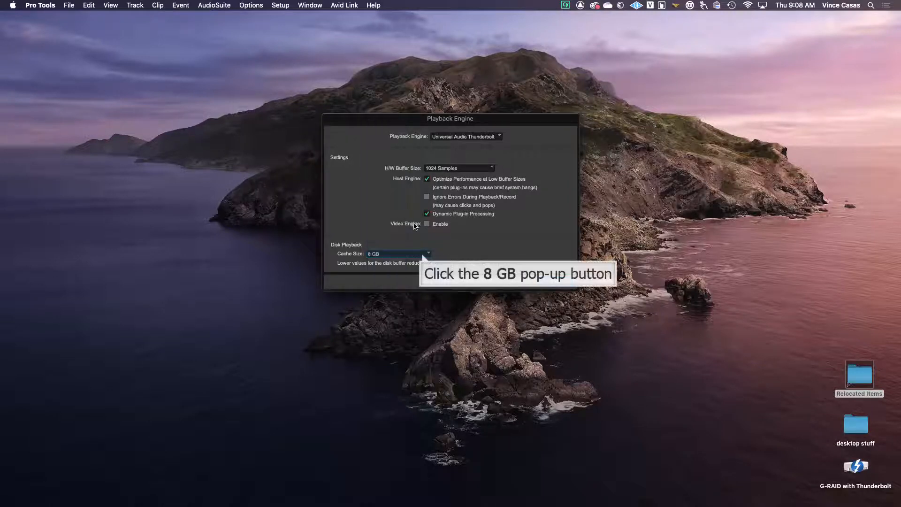
left_click(423, 256)
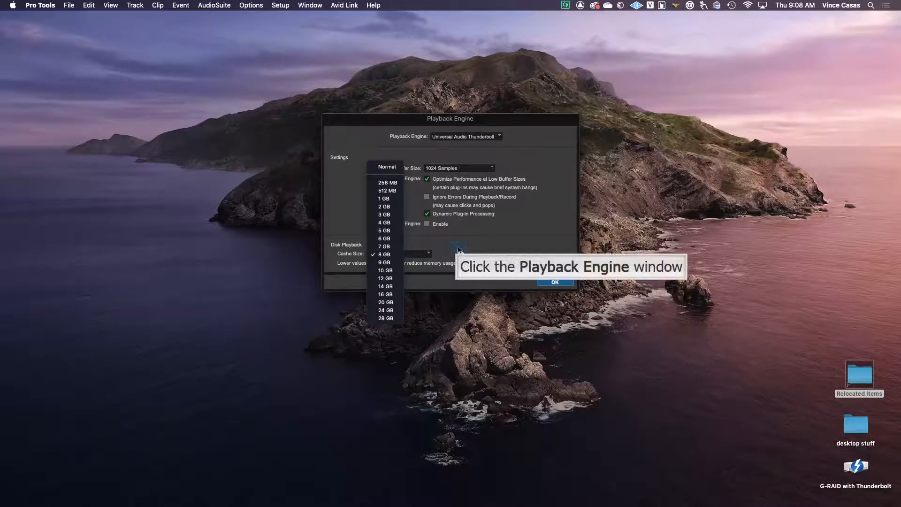
left_click(458, 253)
left_click(428, 256)
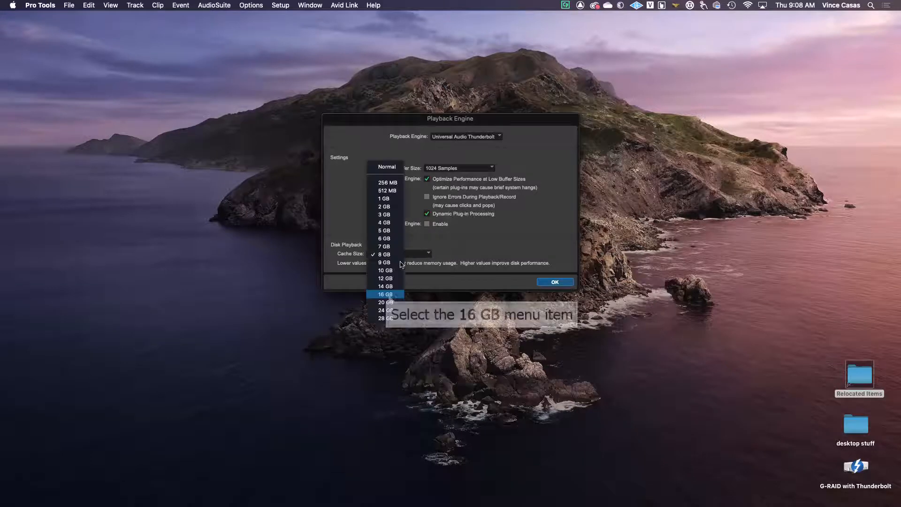
left_click(389, 293)
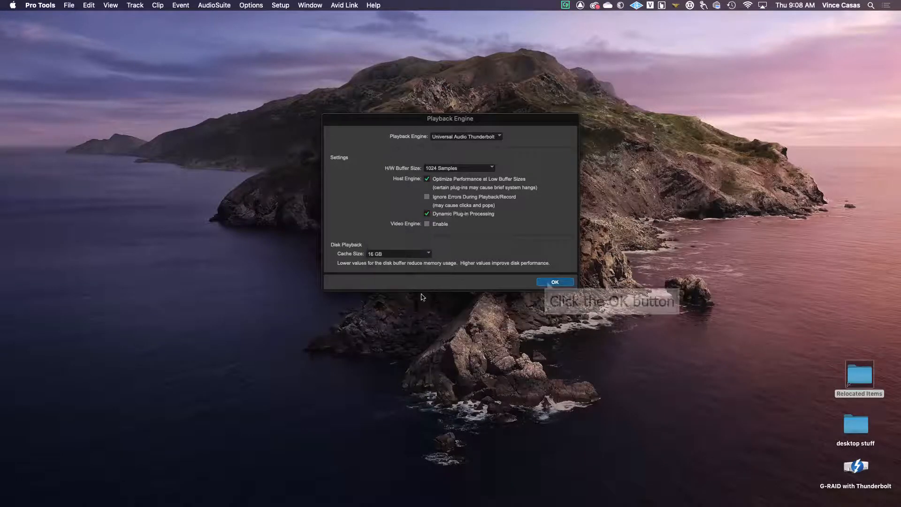
left_click(548, 282)
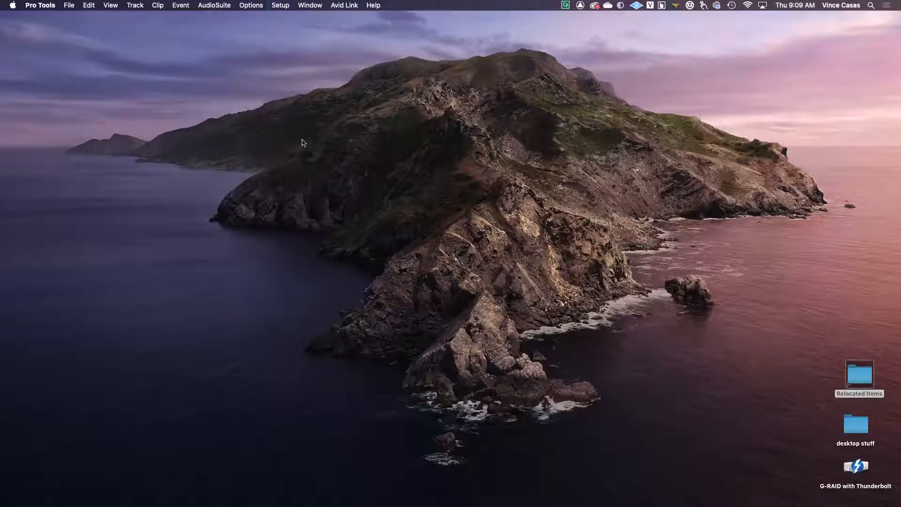
Step: In I/O Setup, delete all existing input paths and regenerate the default input paths
left_click(281, 5)
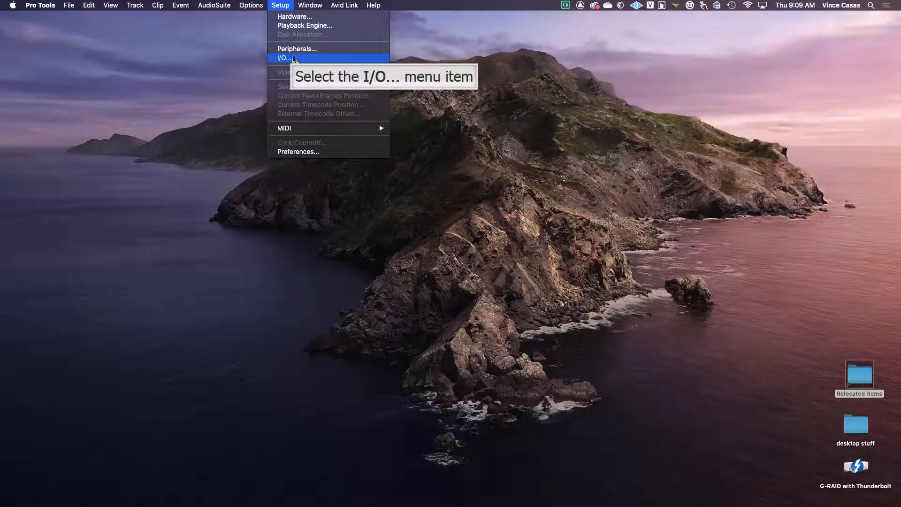
left_click(293, 57)
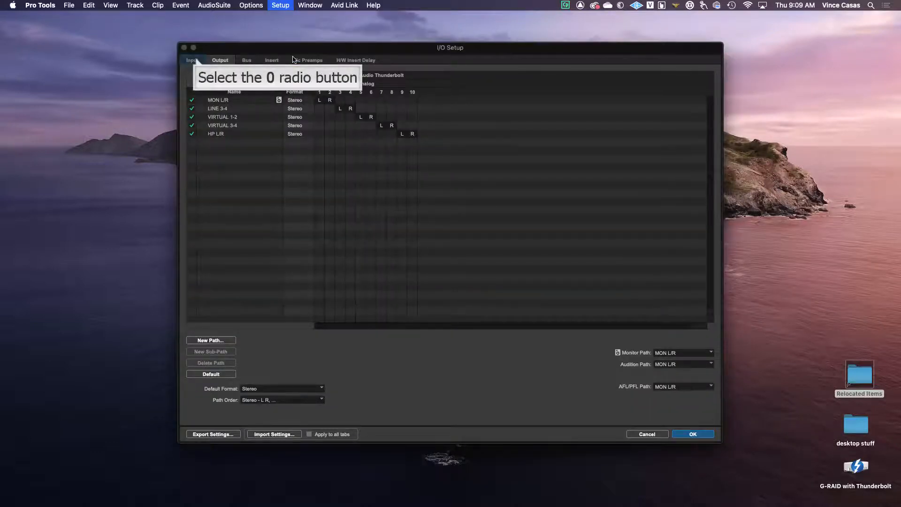
left_click(197, 60)
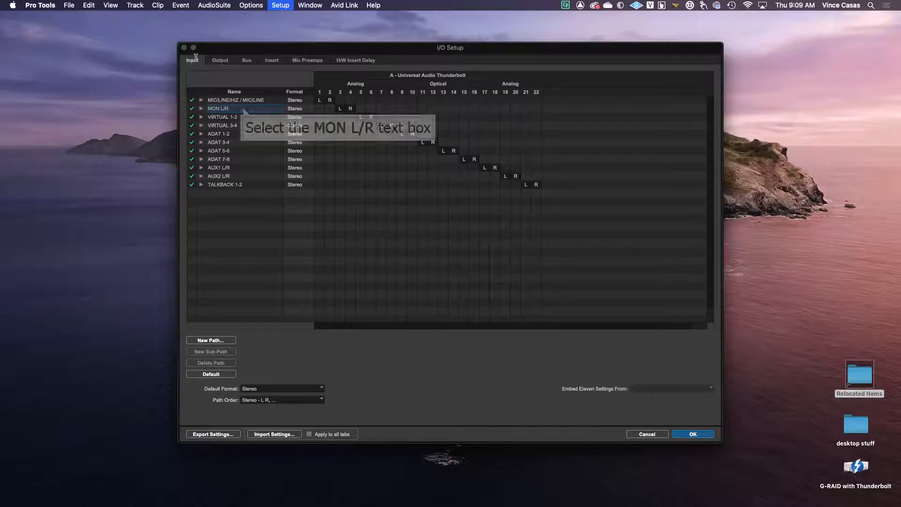
left_click(243, 109)
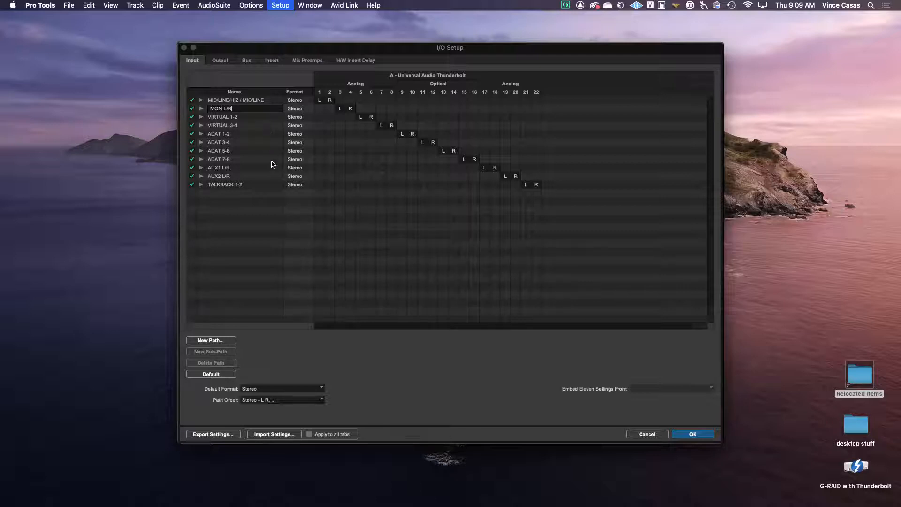
left_click(246, 159)
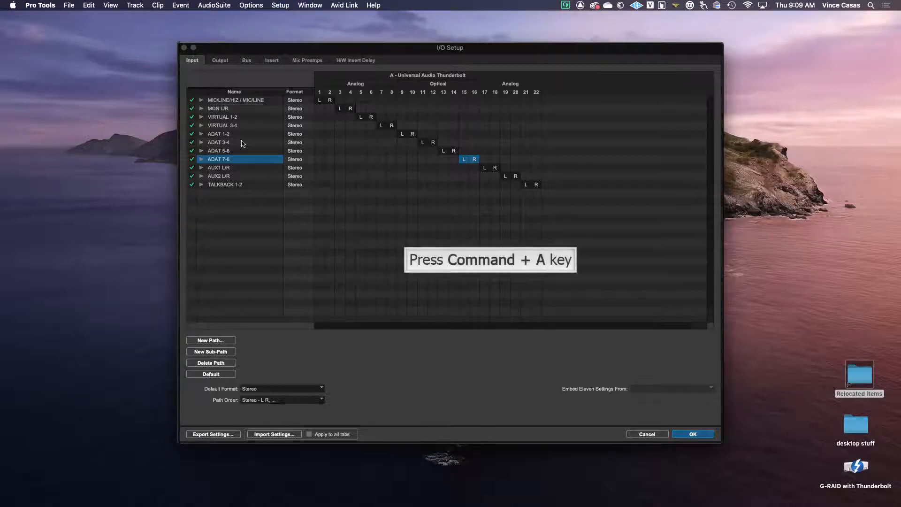
key("super+a")
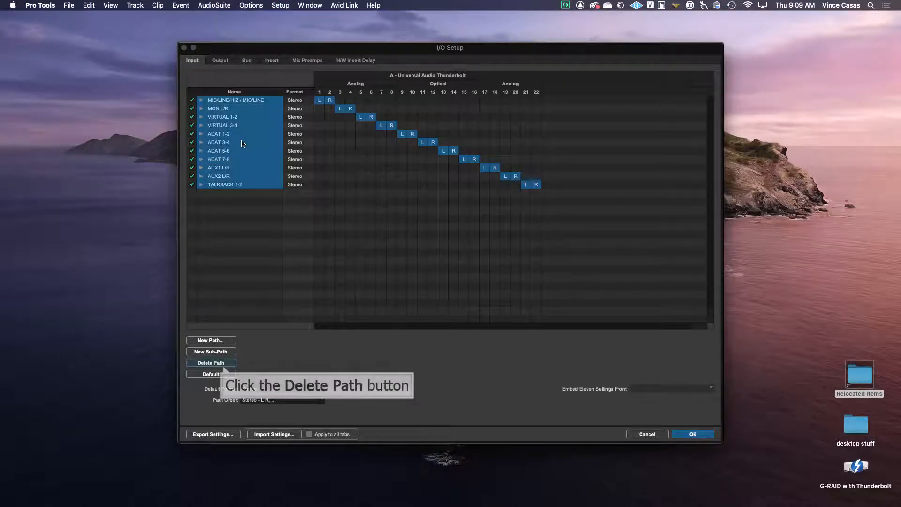
left_click(224, 366)
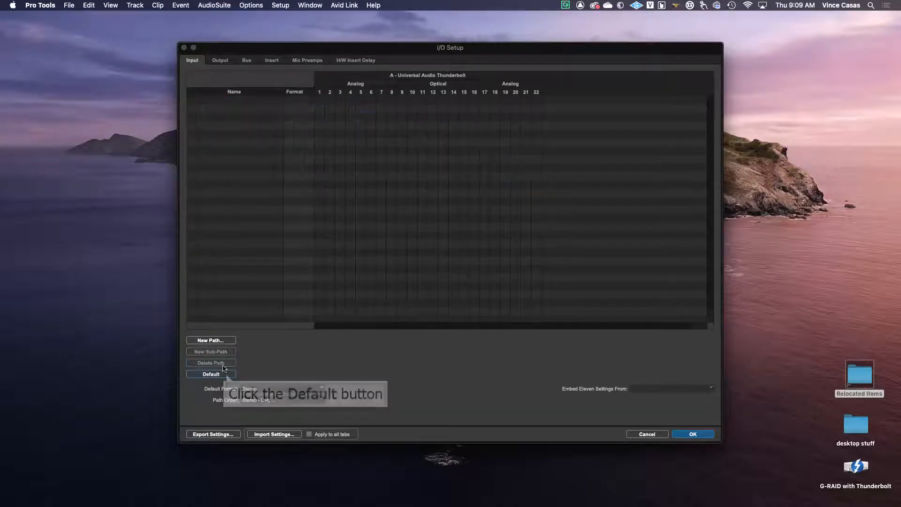
left_click(227, 374)
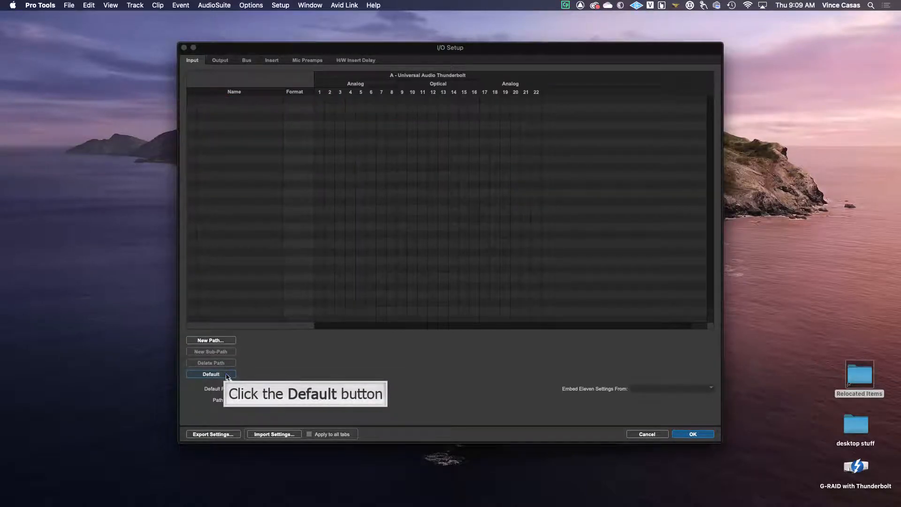
Step: Delete all existing output paths and regenerate the default output paths
left_click(223, 60)
left_click(245, 106)
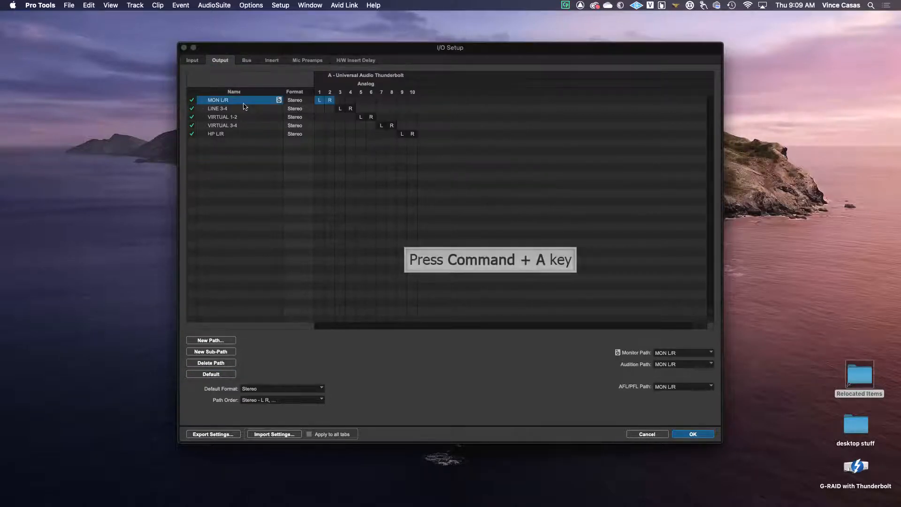
key("super+a")
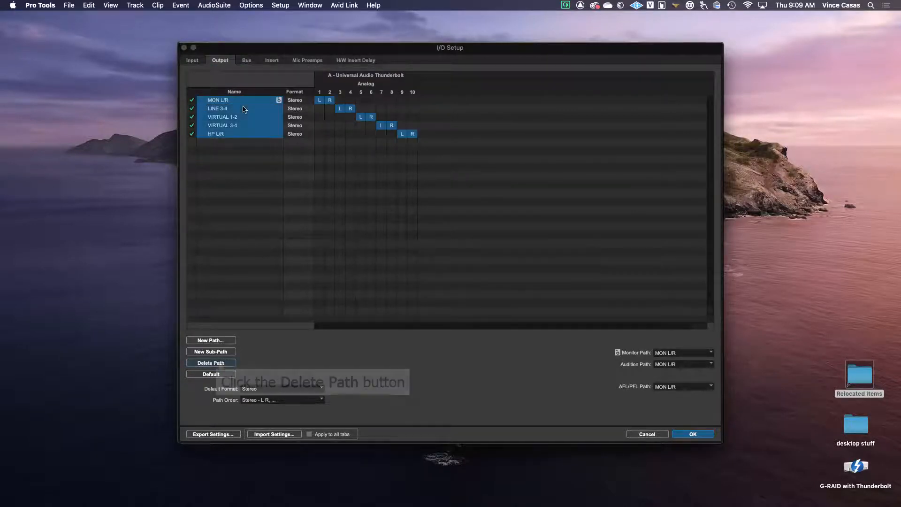
left_click(211, 363)
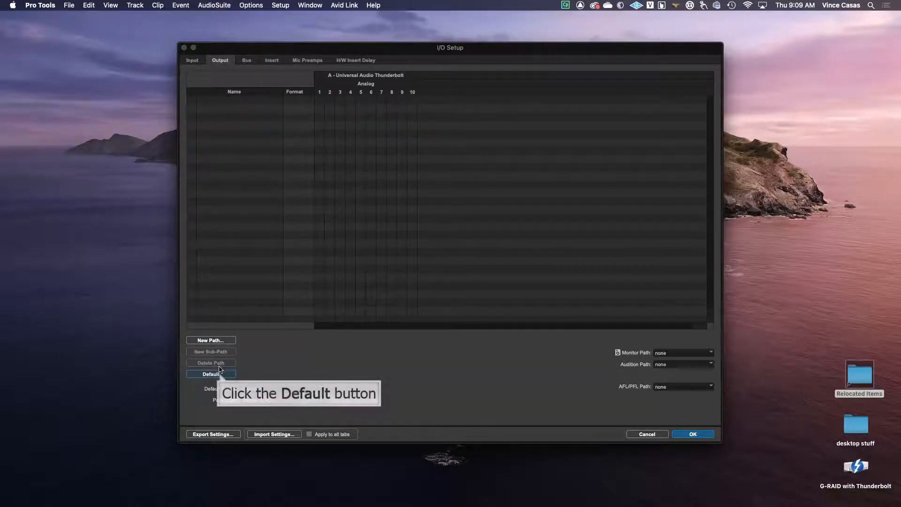
left_click(219, 374)
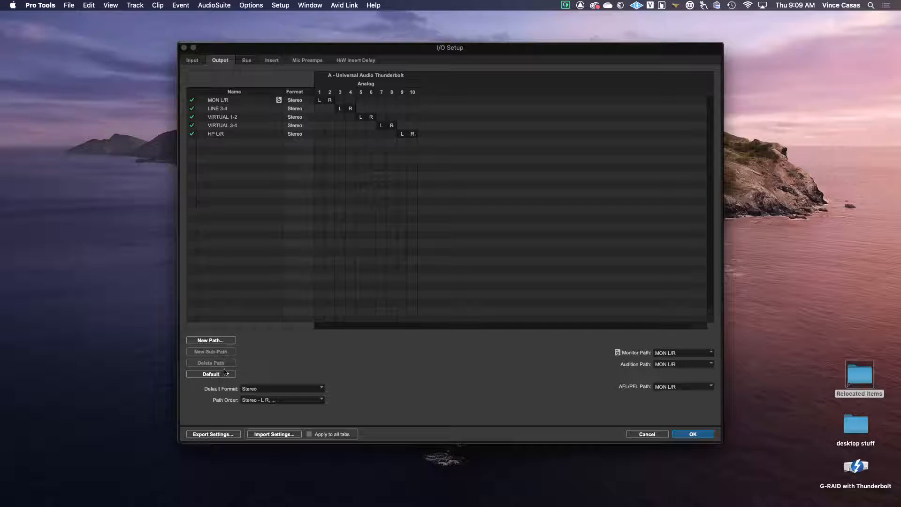
Step: Delete all existing bus paths from the I/O Setup
left_click(245, 61)
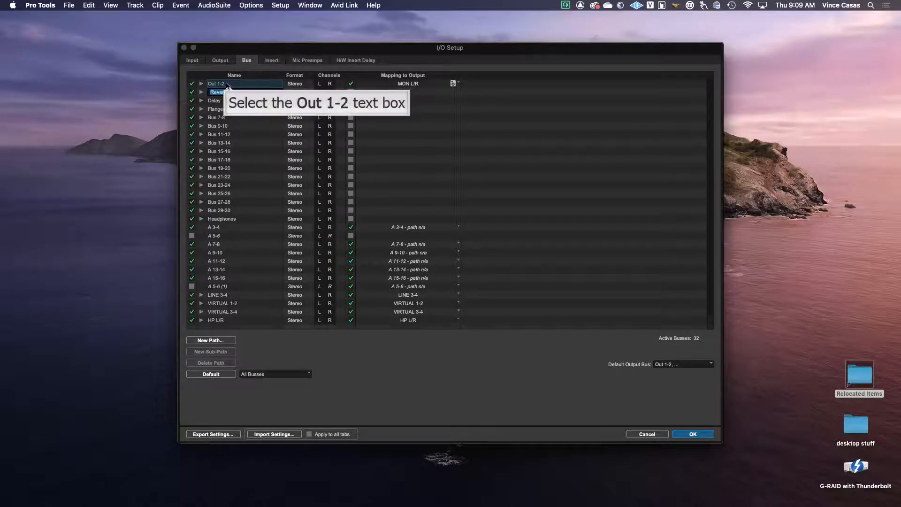
left_click(235, 84)
left_click(238, 99)
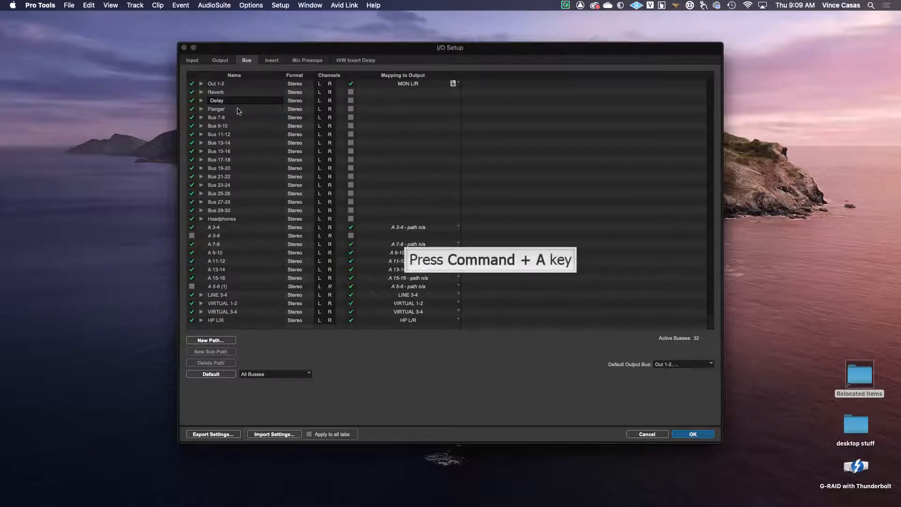
key("super+a")
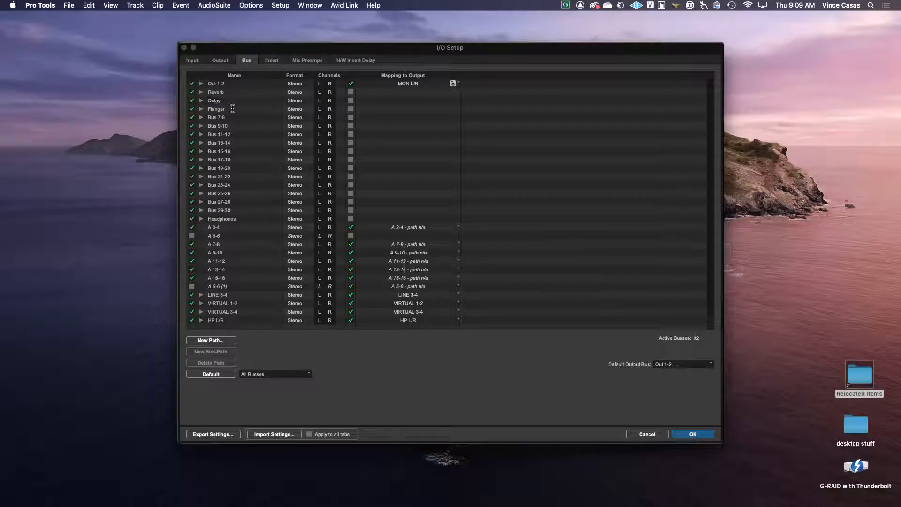
left_click(202, 109)
key("super+a")
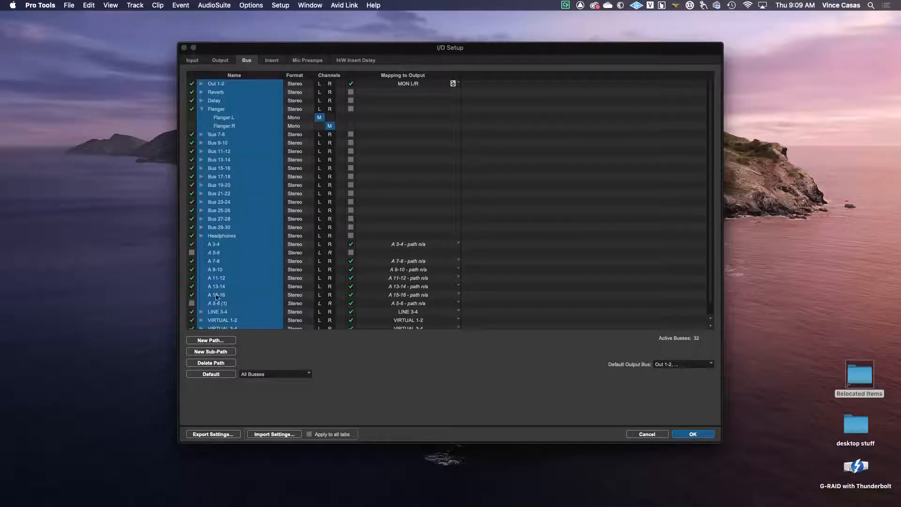
left_click(217, 363)
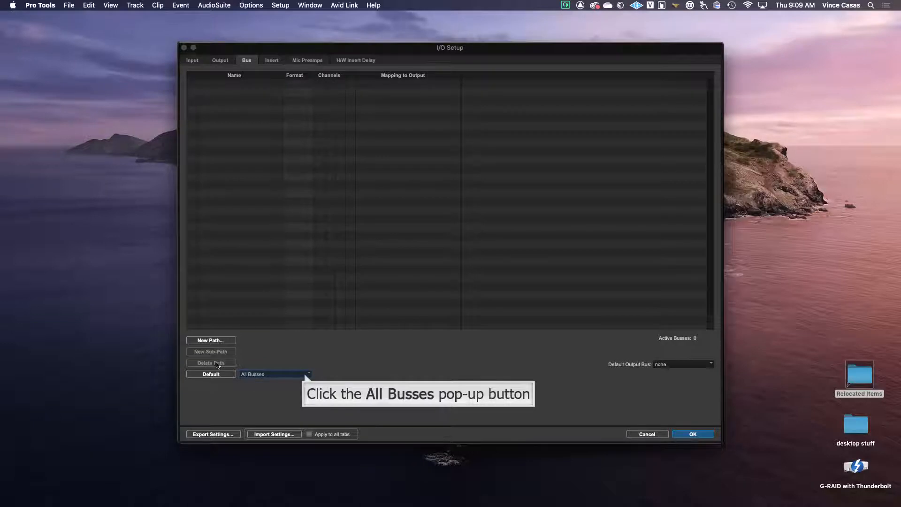
Step: Regenerate the default bus paths with the All Busses option
left_click(306, 375)
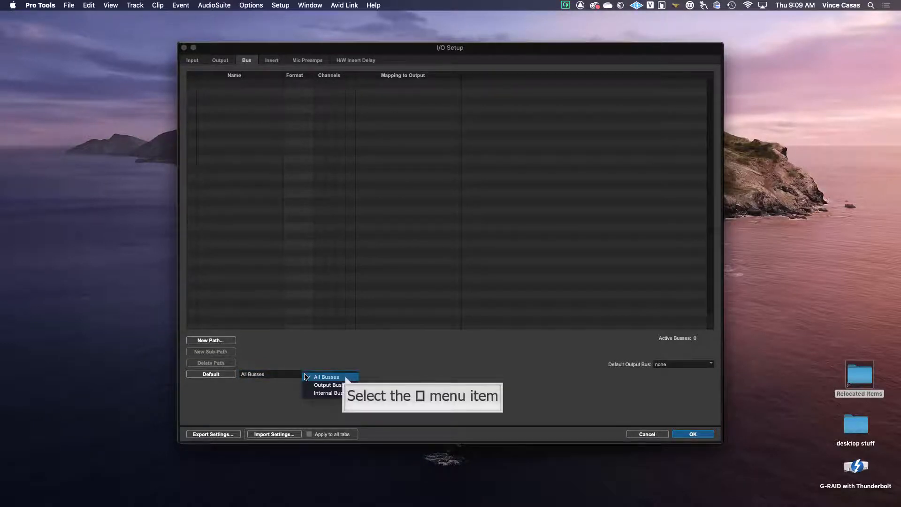
left_click(345, 378)
left_click(224, 375)
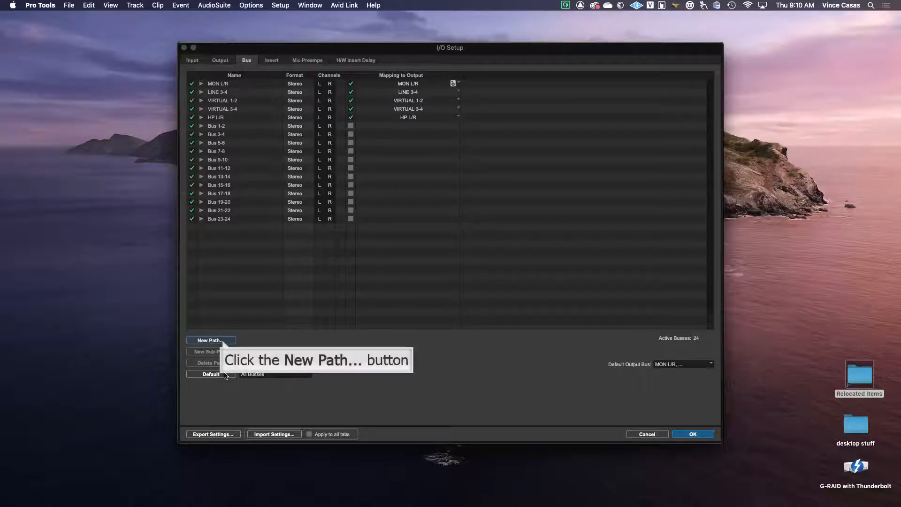
Step: Create 32 new stereo bus paths named Bus with auto-created sub paths
left_click(223, 342)
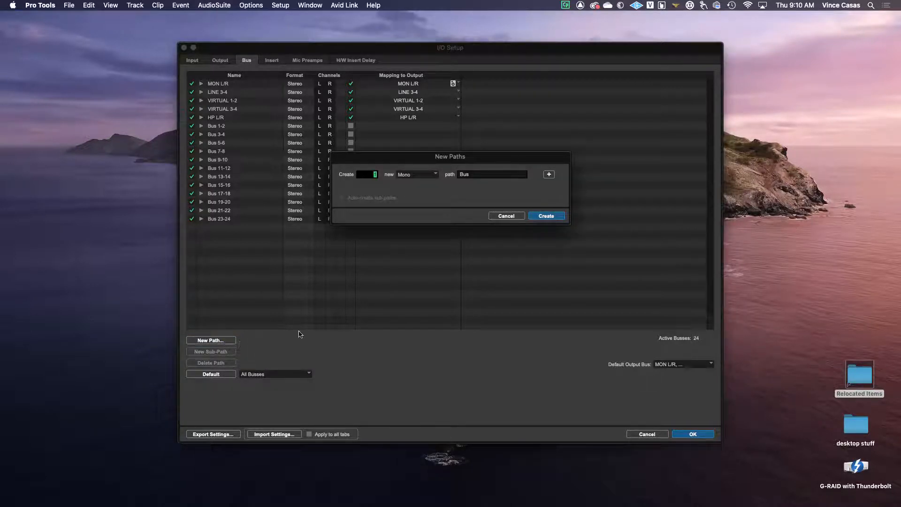
type("32")
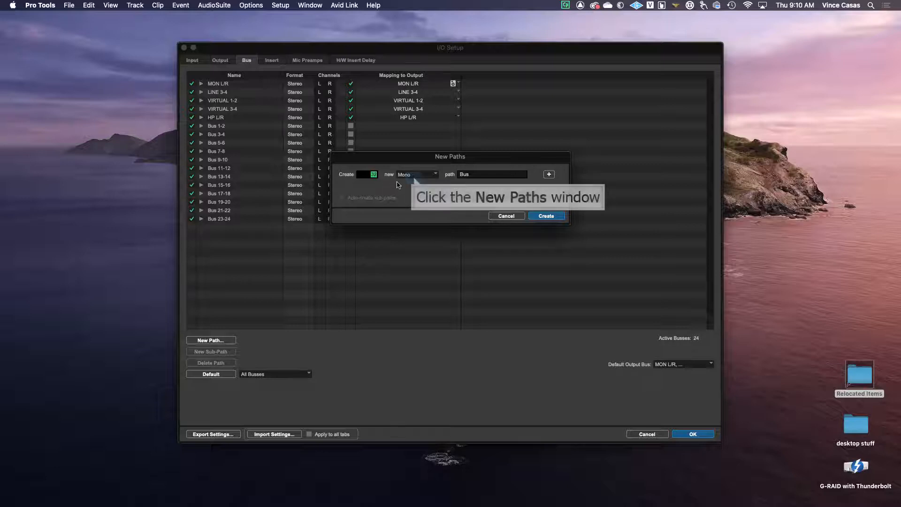
left_click(414, 176)
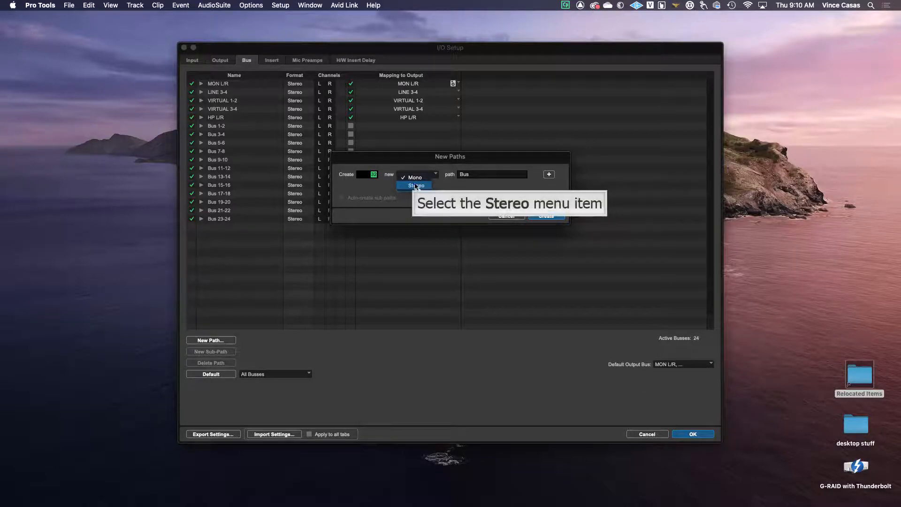
left_click(415, 186)
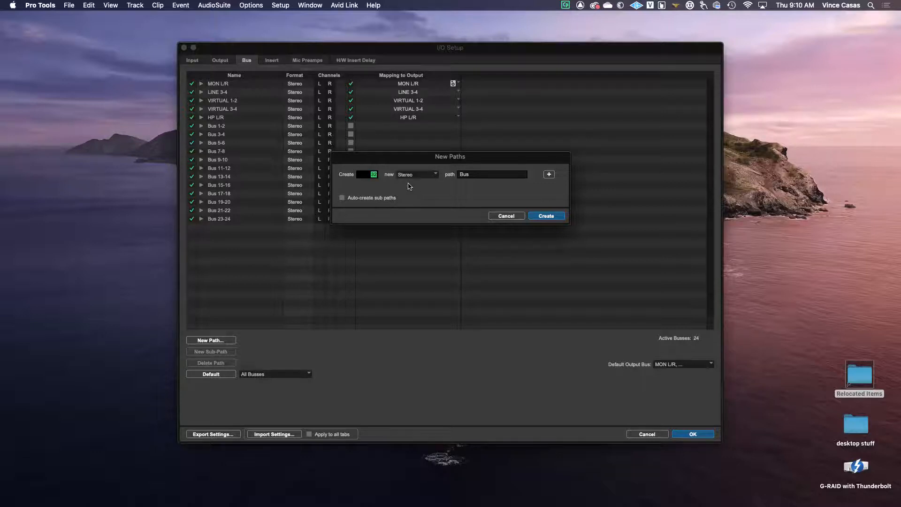
left_click(341, 199)
left_click(544, 216)
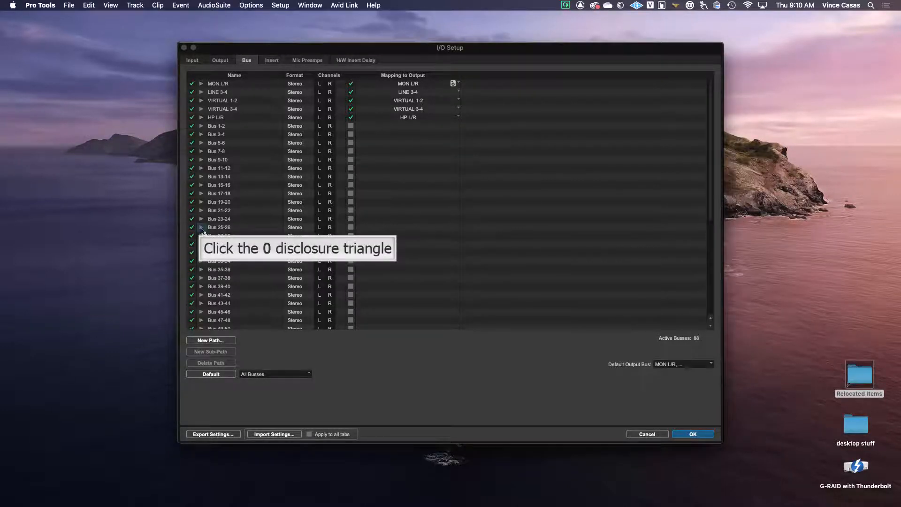
Step: Review the full list of bus paths and the output mapping options of the MON L/R bus
scroll(203, 243, "down", 4)
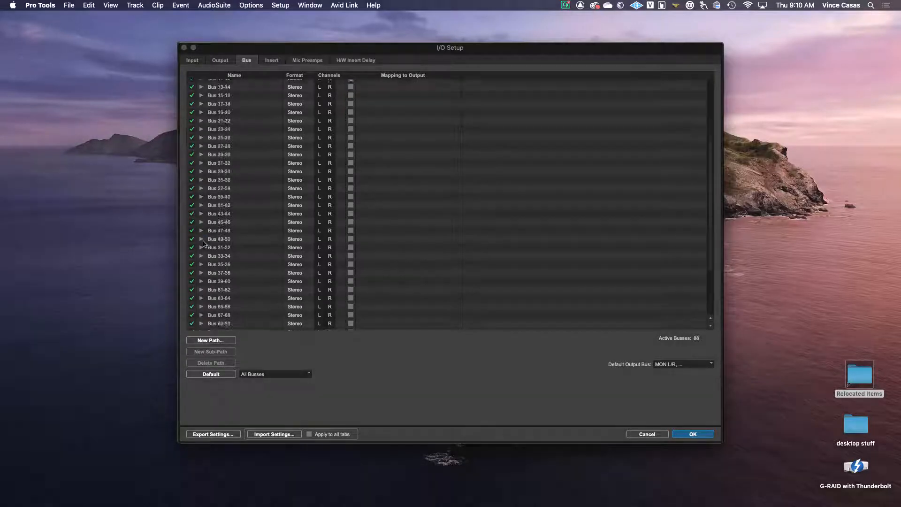
scroll(203, 243, "down", 3)
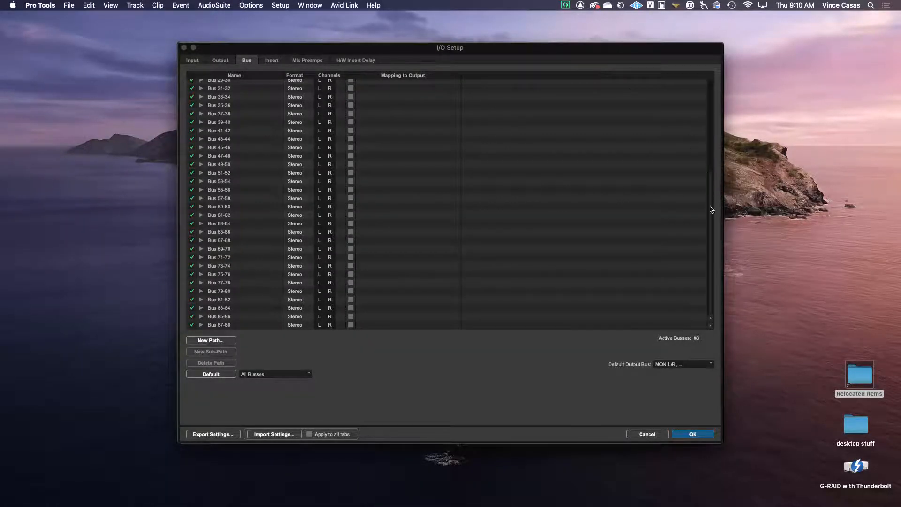
left_click_drag(710, 207, 714, 103)
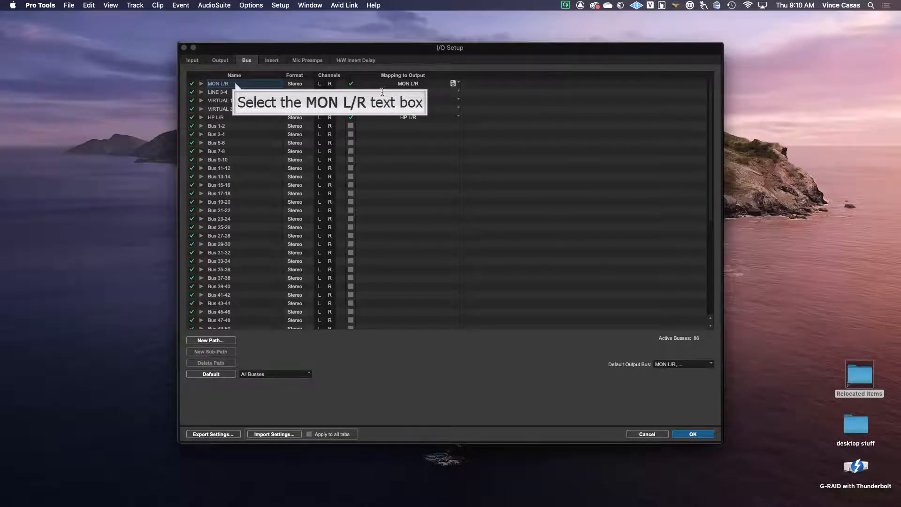
left_click(235, 83)
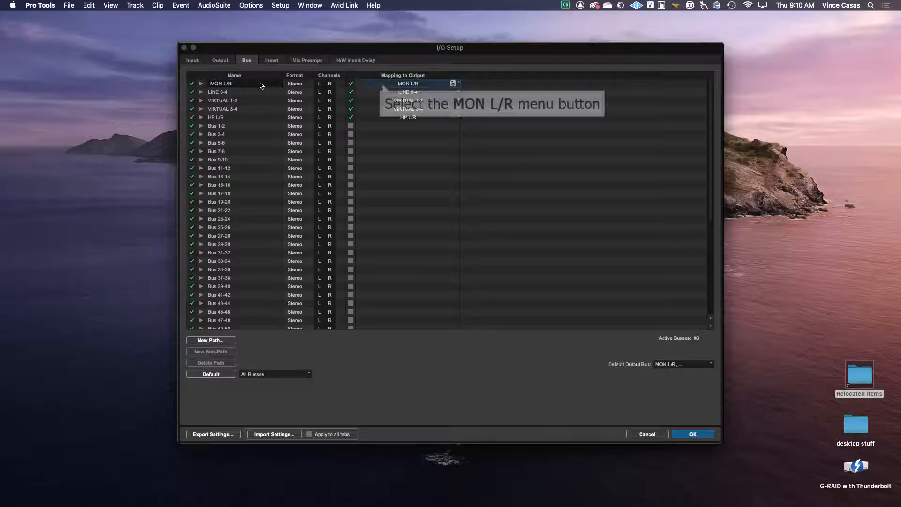
left_click(383, 84)
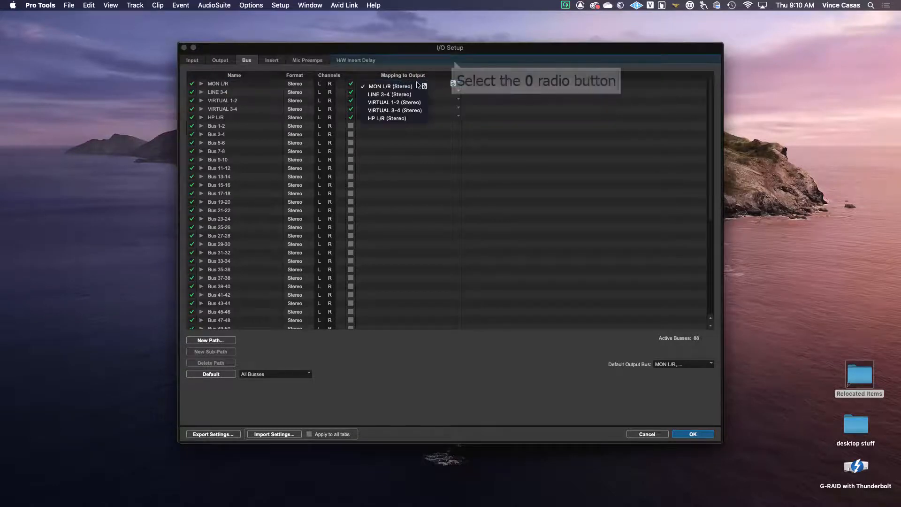
left_click(454, 64)
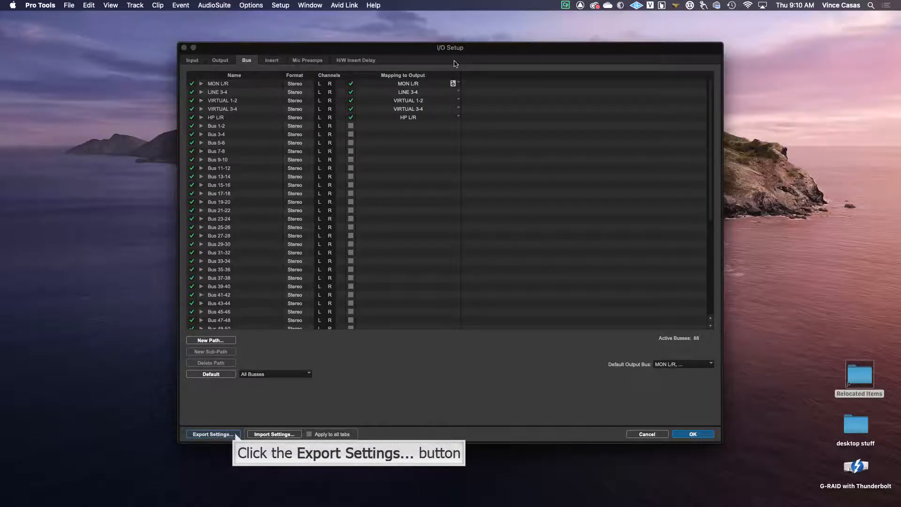
Step: Export the I/O settings as Apollo Twin in the IO Settings folder
left_click(236, 435)
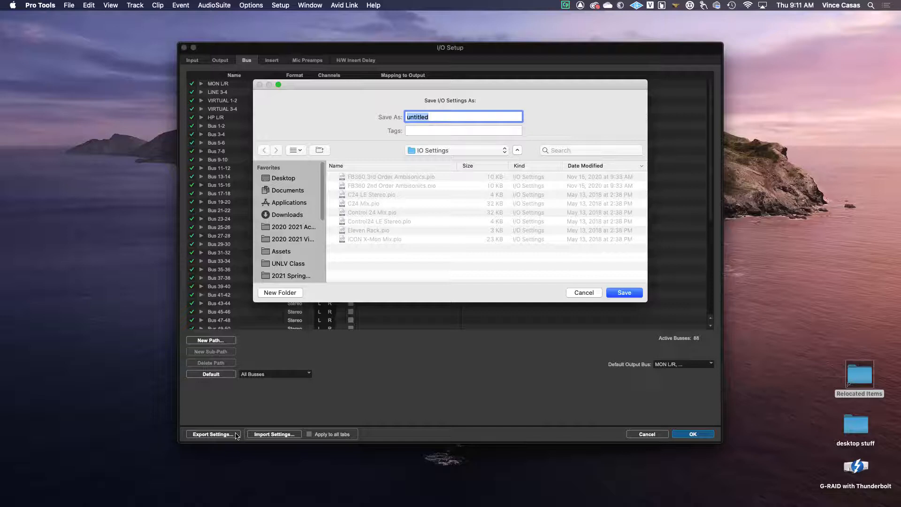
type("Apollo Twin")
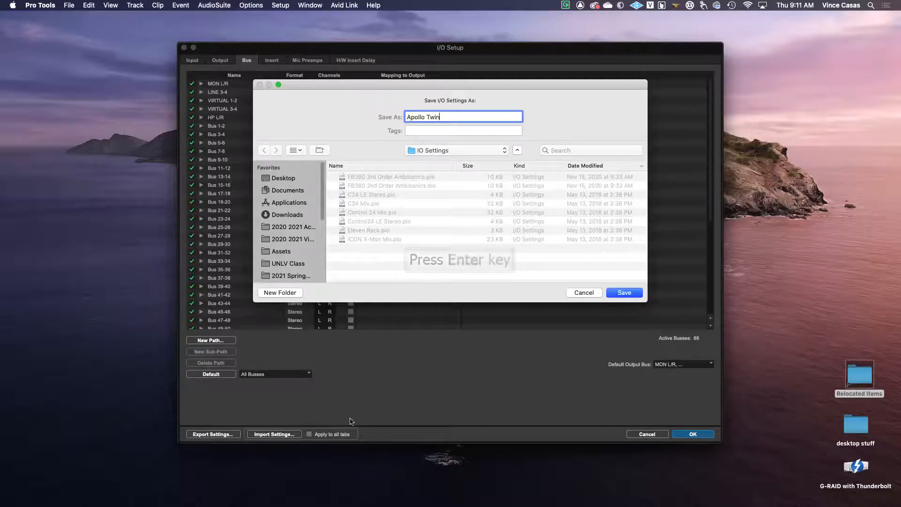
key("Return")
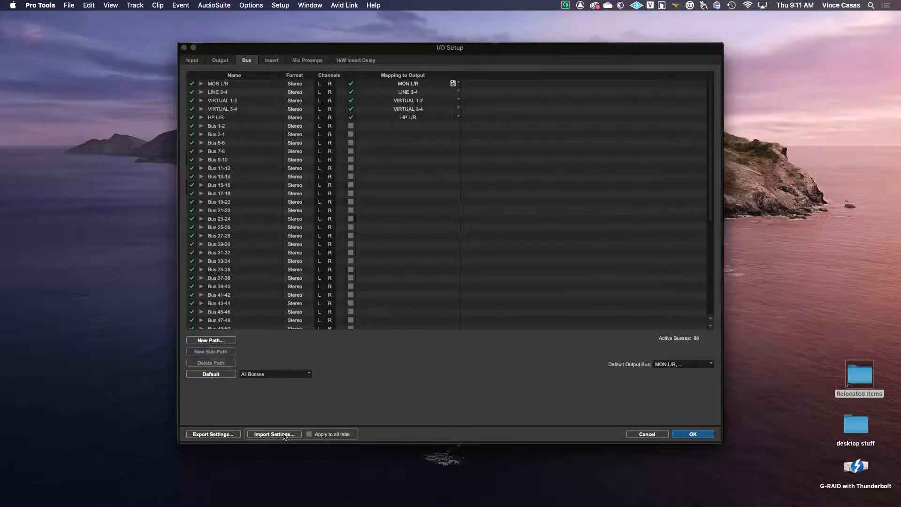
Step: Check for Apollo Twin.pio among the I/O settings files available for import, without importing it
left_click(284, 434)
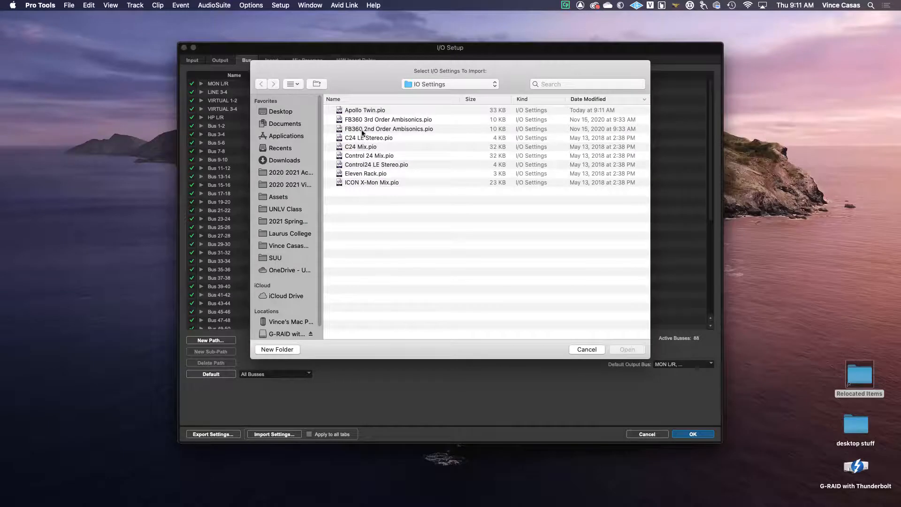
left_click(364, 111)
left_click(586, 349)
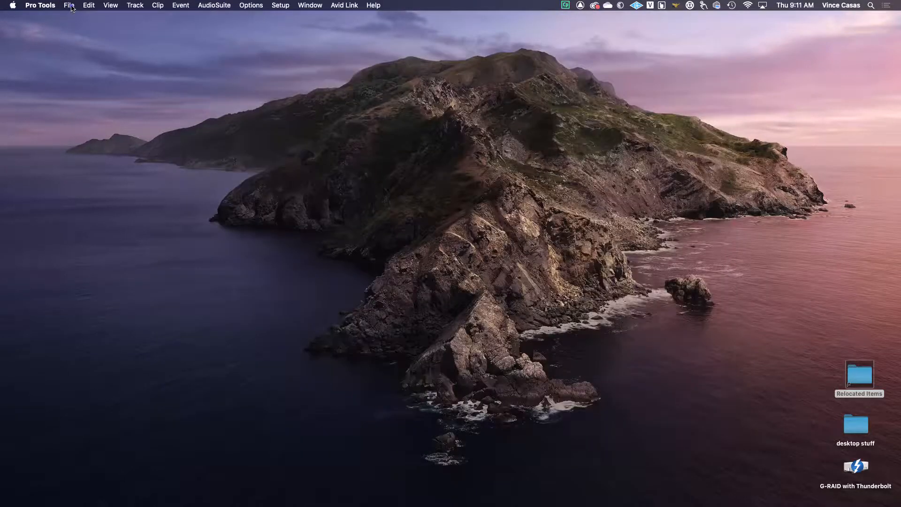
Step: Inspect the I/O Settings option in the Dashboard for creating a new session, and close it without creating one
left_click(71, 6)
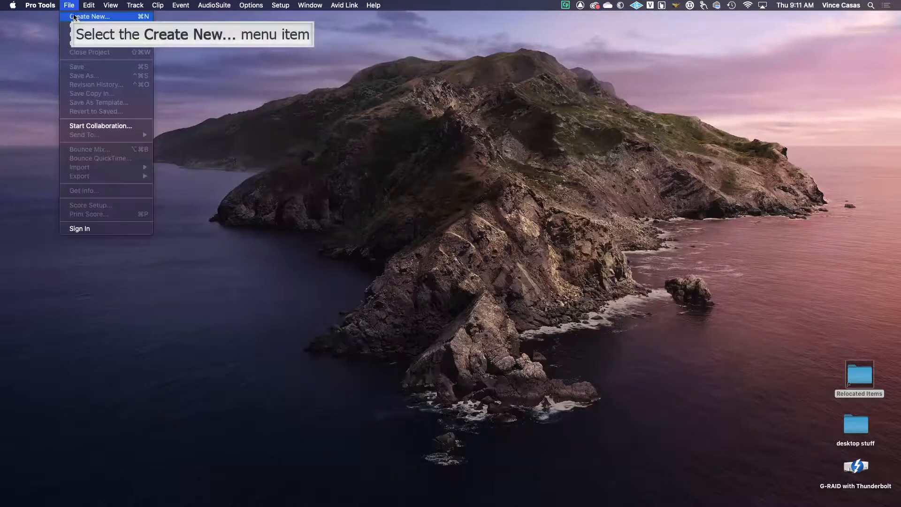
left_click(86, 16)
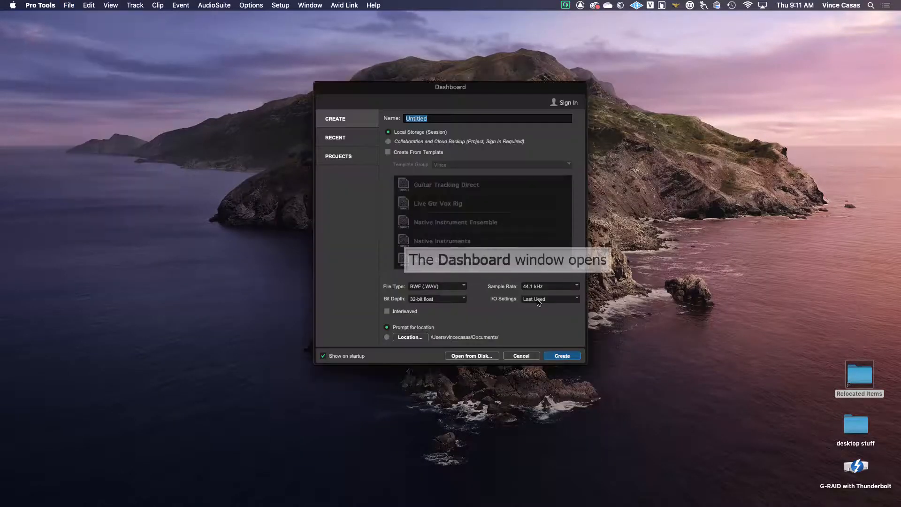
left_click(527, 356)
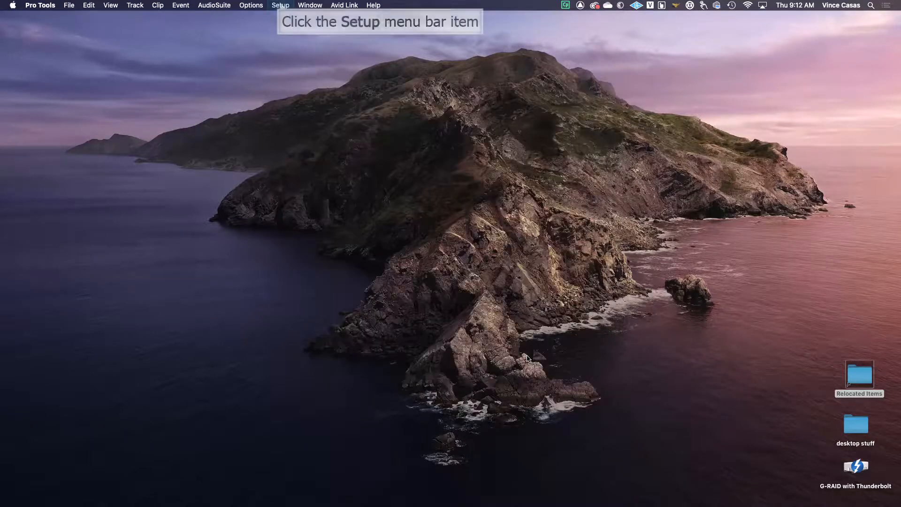
Step: Open the Playback Engine settings, take screenshots of the full screen and of the dialog alone, and close the dialog
left_click(281, 5)
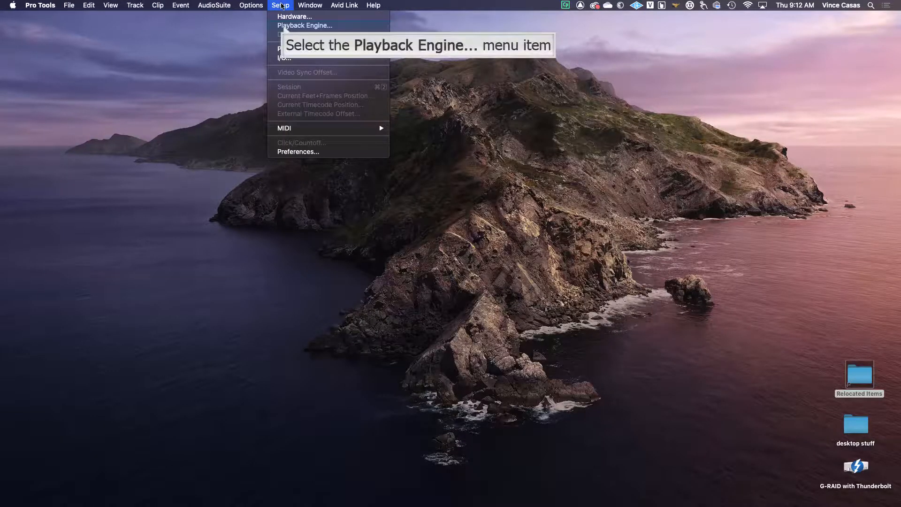
left_click(284, 26)
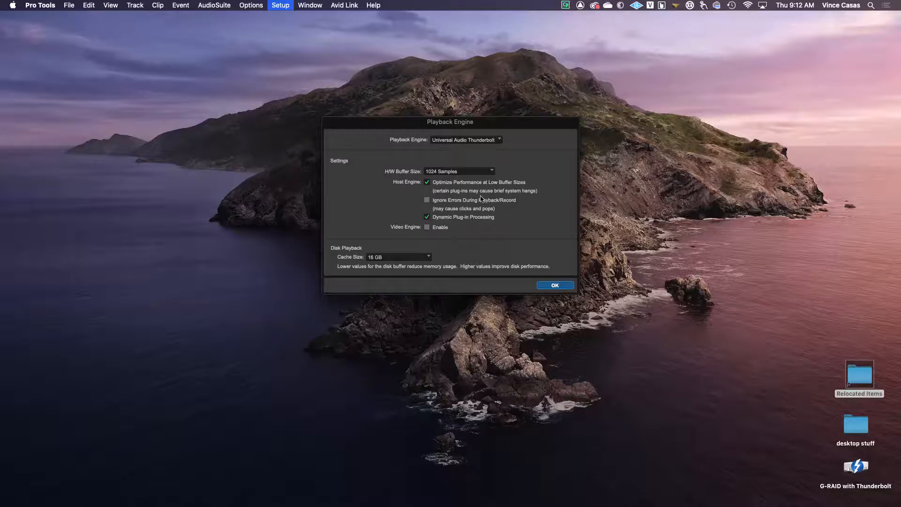
key("shift+super+3")
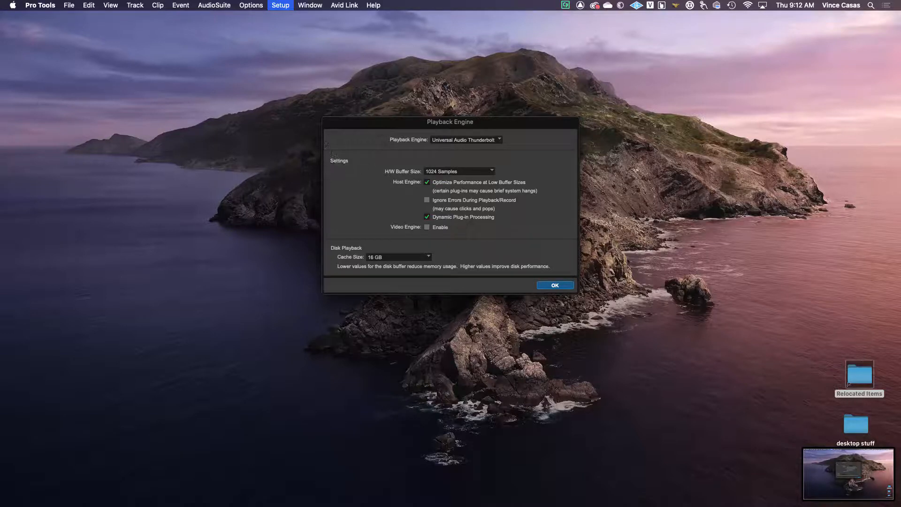
left_click_drag(317, 111, 582, 297)
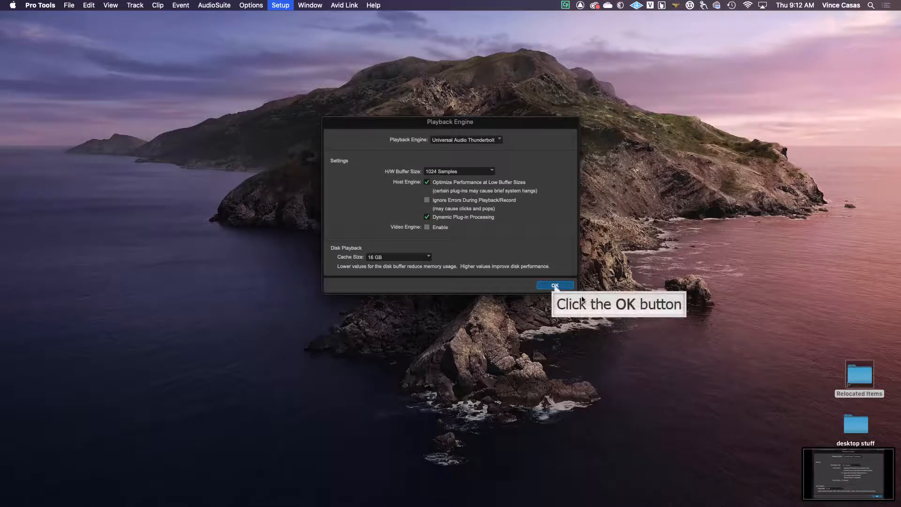
left_click(554, 286)
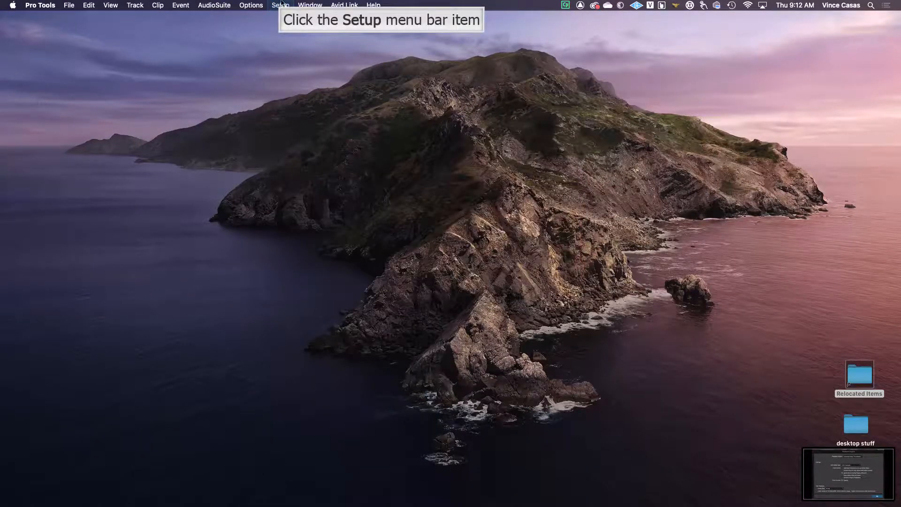
Step: Open I/O Setup and take a screenshot of the window area showing the input paths
left_click(281, 5)
left_click(284, 58)
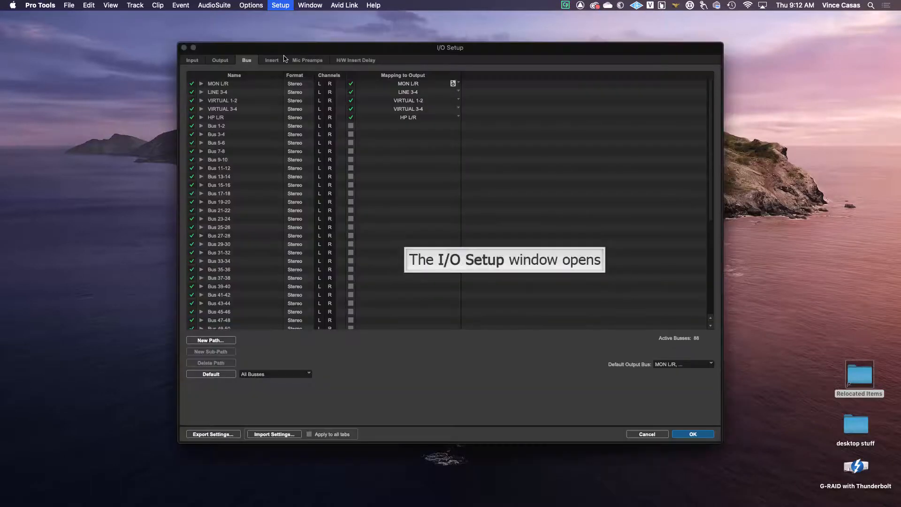
left_click(195, 60)
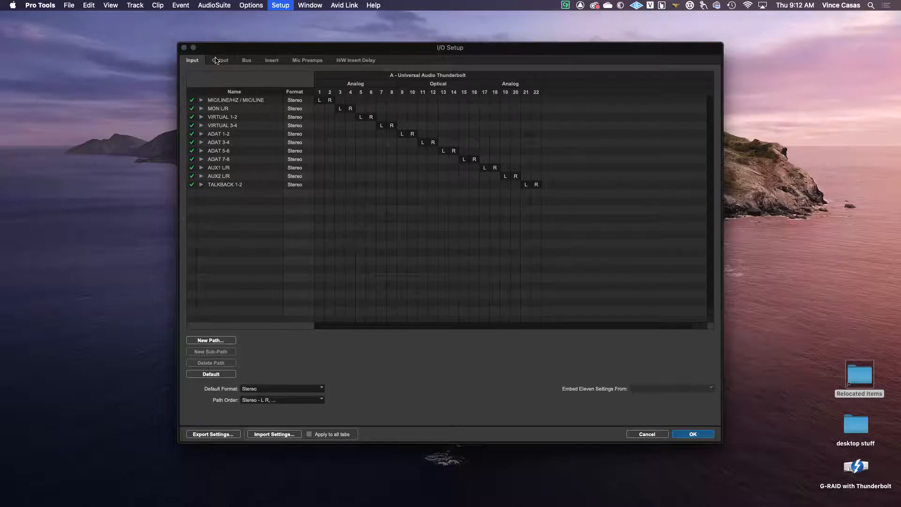
key("super+shift+4")
left_click_drag(176, 40, 732, 432)
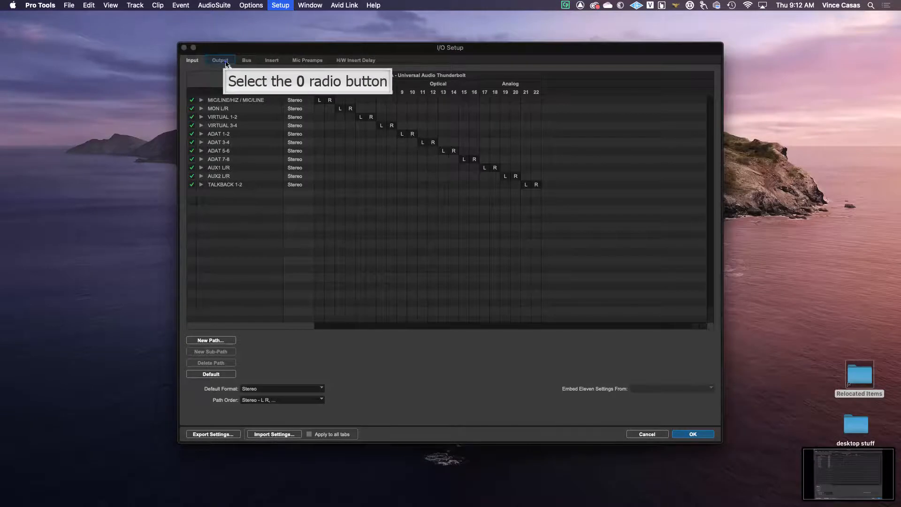
Step: Take one screenshot of the I/O Setup window showing the output paths and another showing the bus paths
left_click(221, 60)
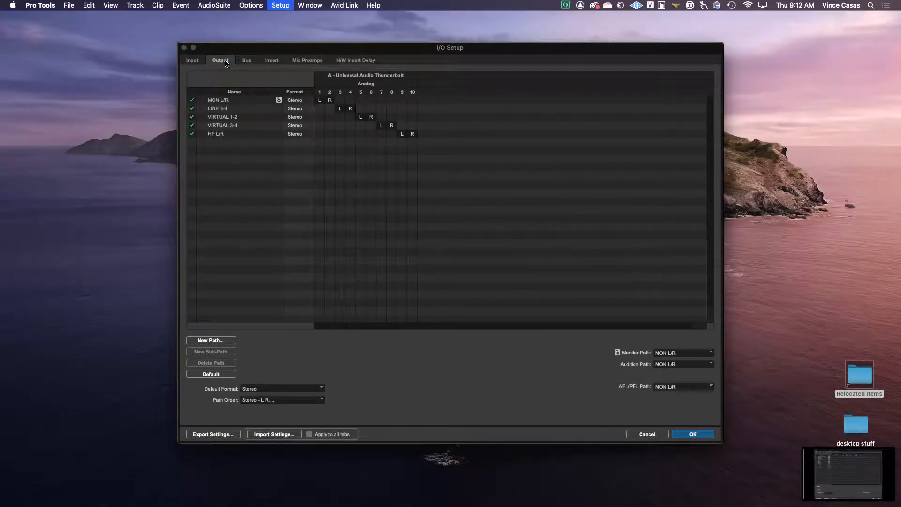
key("super+shift+4")
left_click_drag(177, 41, 724, 446)
left_click(237, 62)
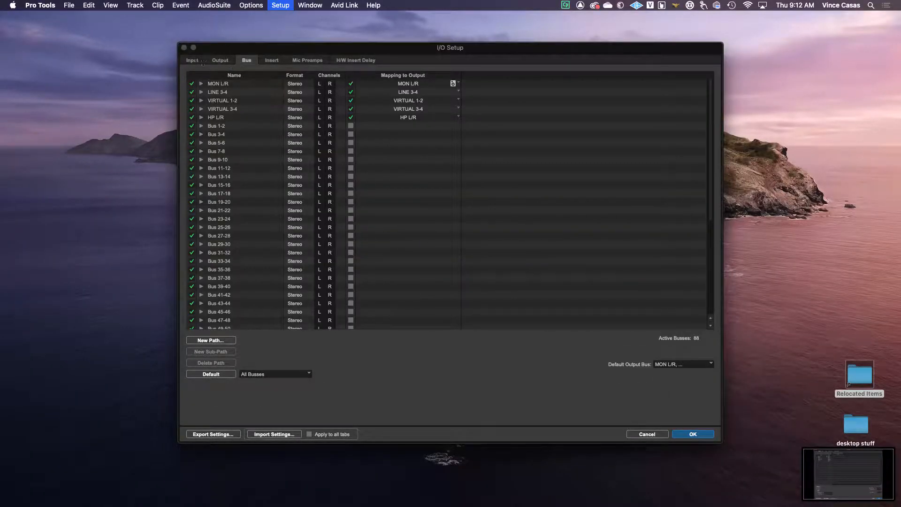
key("super+shift+4")
left_click_drag(177, 42, 723, 446)
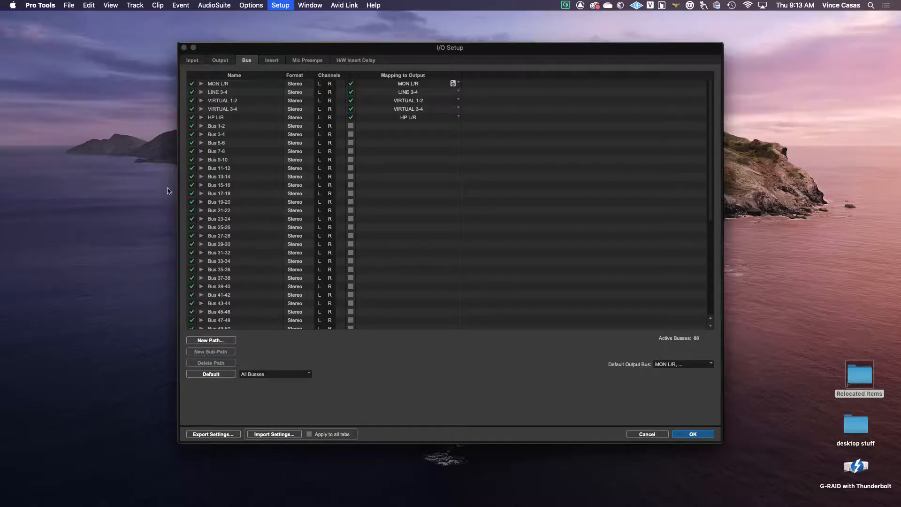
Step: Switch to Finder with a new window and place it over the I/O Setup window
key("super+n")
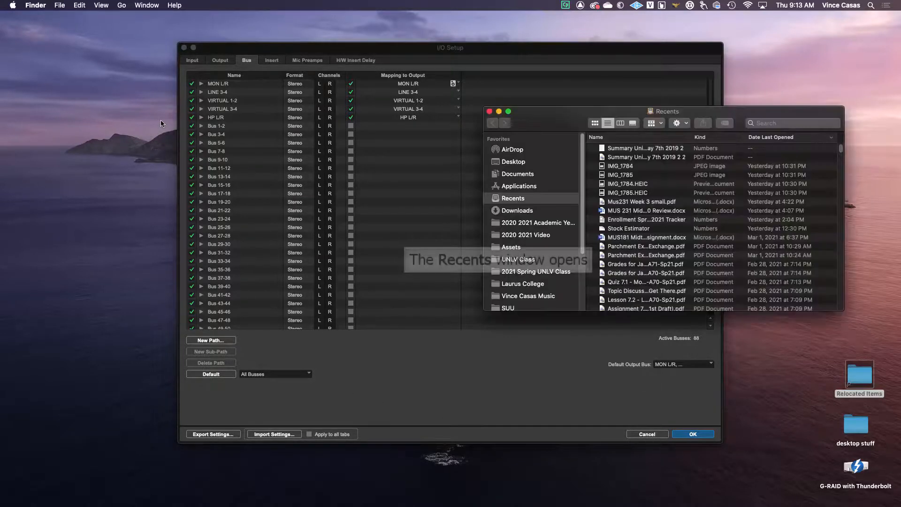
left_click_drag(549, 126, 186, 67)
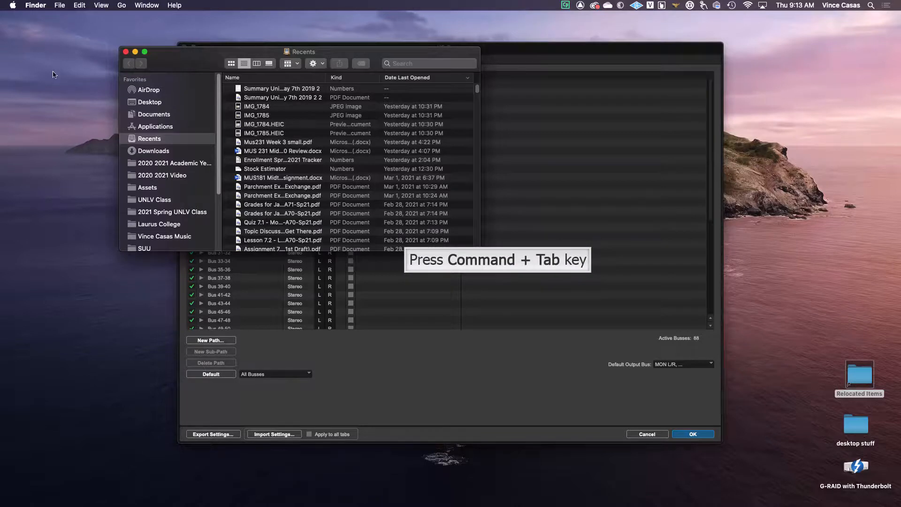
key("super+Tab")
key("super+Tab")
key("super+Tab")
key("super+Tab")
key("super+Tab")
key("super+Tab")
key("super+Tab")
key("super+Tab")
key("super+Tab")
key("super+Tab")
key("super+Tab")
key("super+Tab")
key("super+Tab")
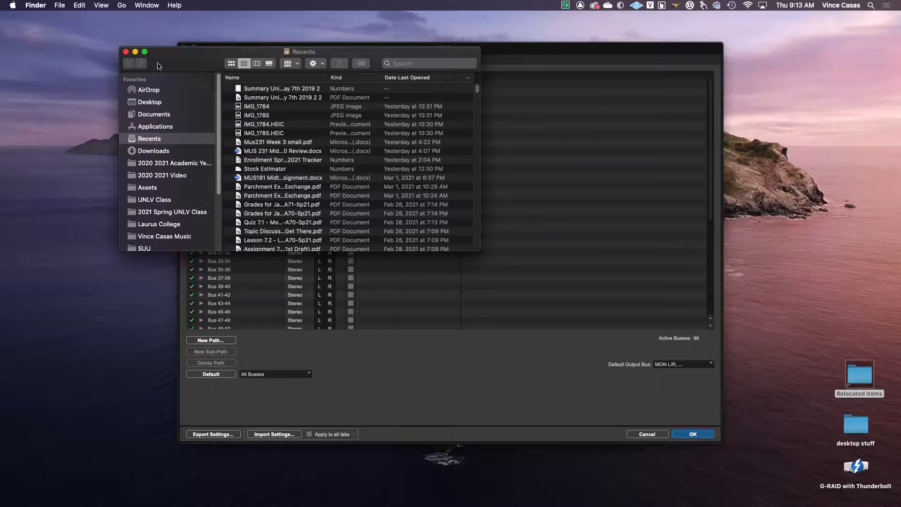
Step: Search the Recents location in Finder for "screen"
left_click_drag(159, 66, 264, 84)
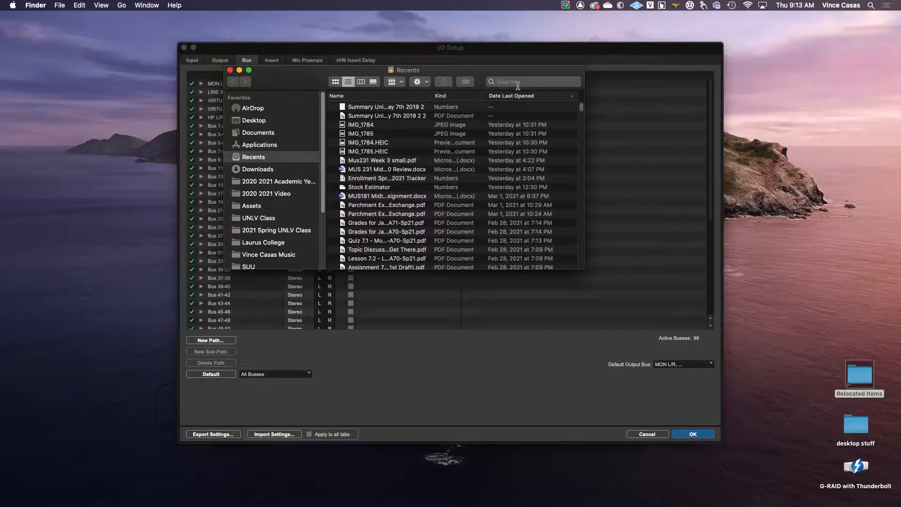
left_click(521, 84)
type("screen")
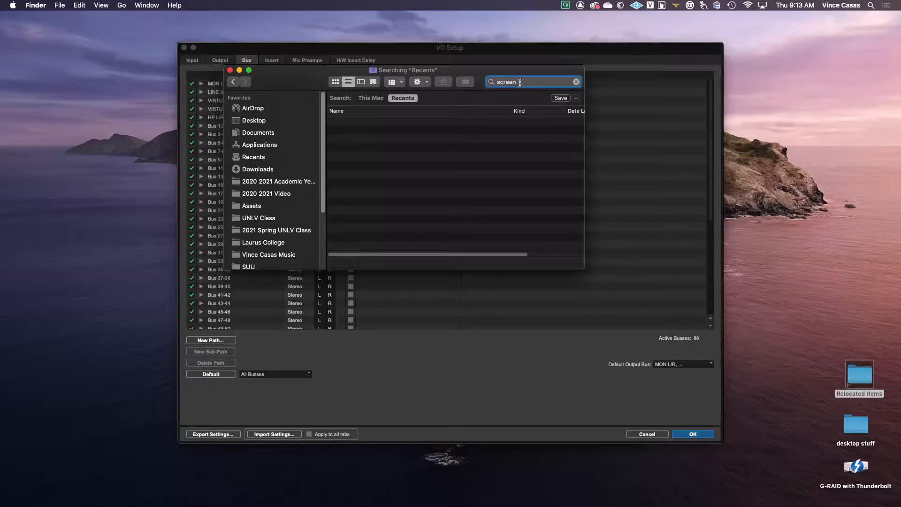
Step: Narrow the Recents search to file names matching "screenshot" and bring the Finder window back to the front
type("shot")
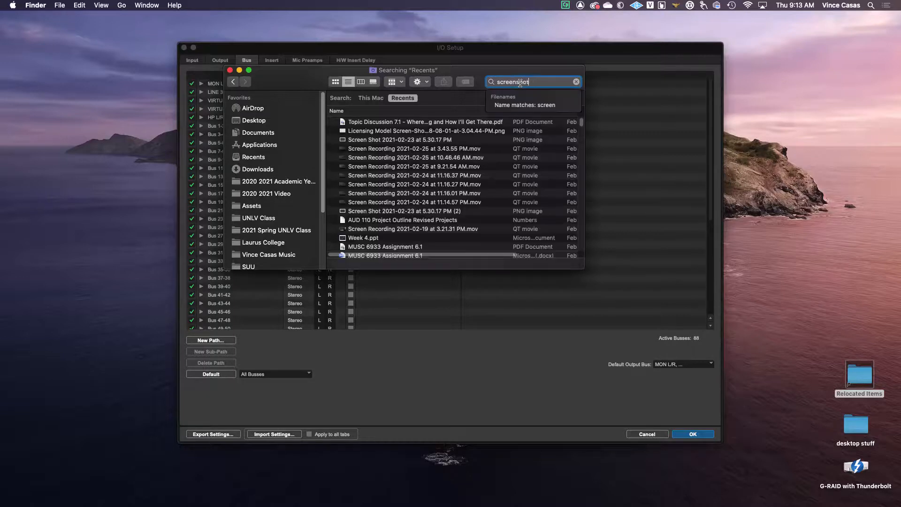
left_click(530, 104)
key("super+Tab")
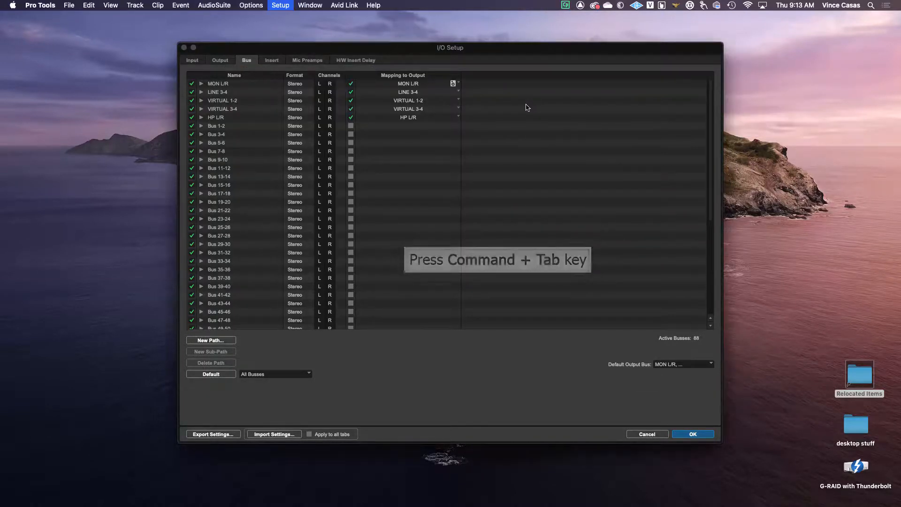
key("super+Tab")
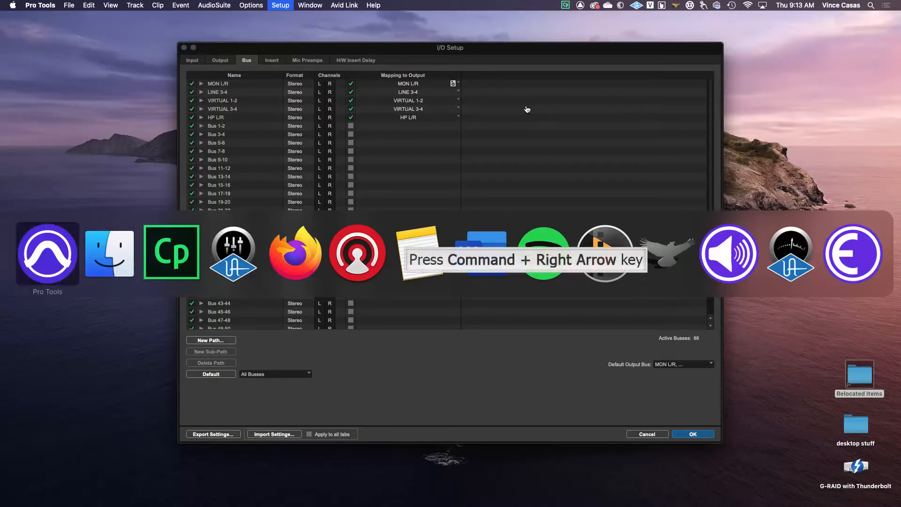
key("super+Right")
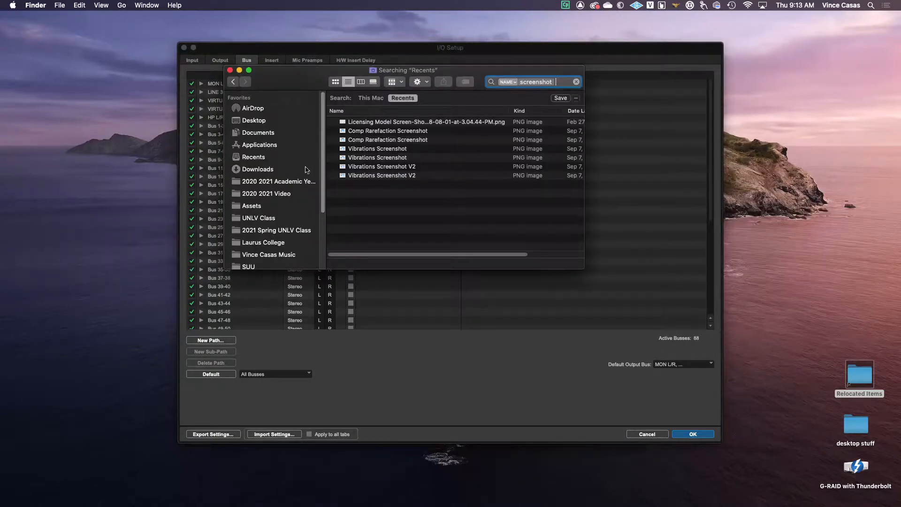
Step: Go to the G-RAID with Thunderbolt drive and search This Mac from there for file names matching "screenshot"
scroll(286, 230, "down", 5)
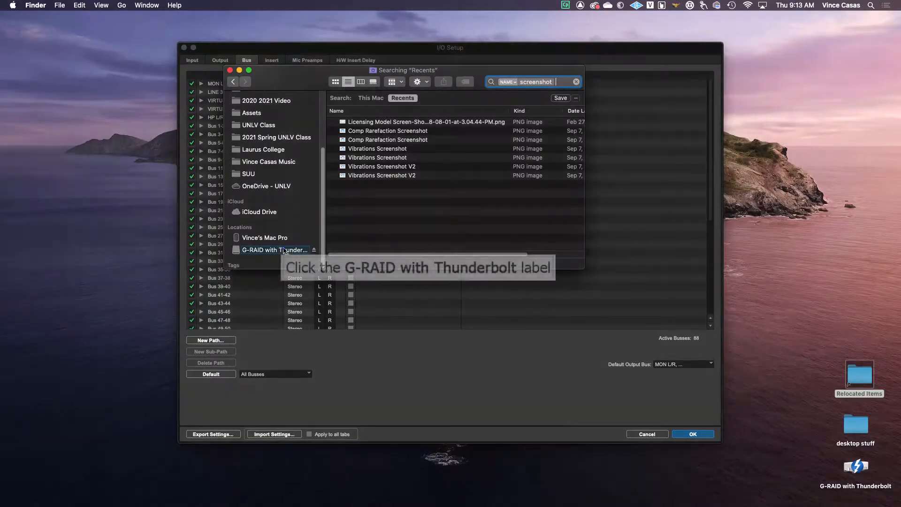
left_click(274, 249)
left_click(514, 84)
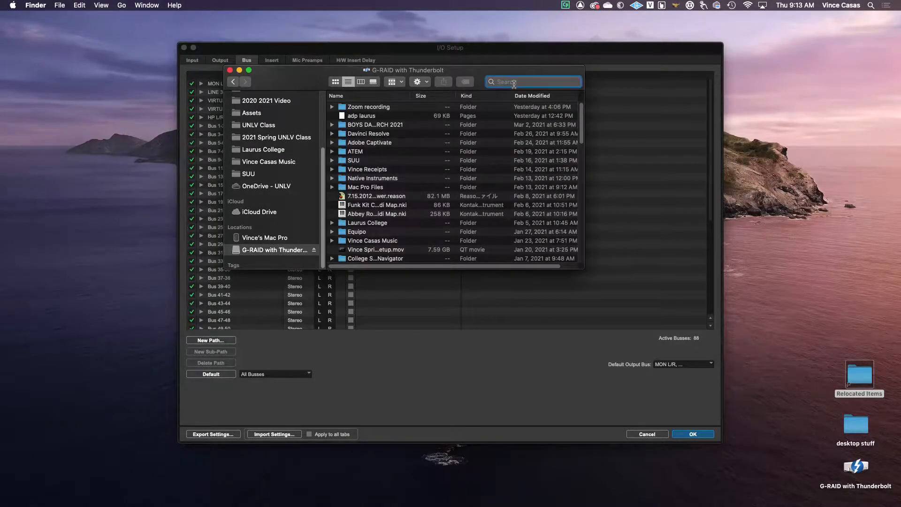
type("screensh")
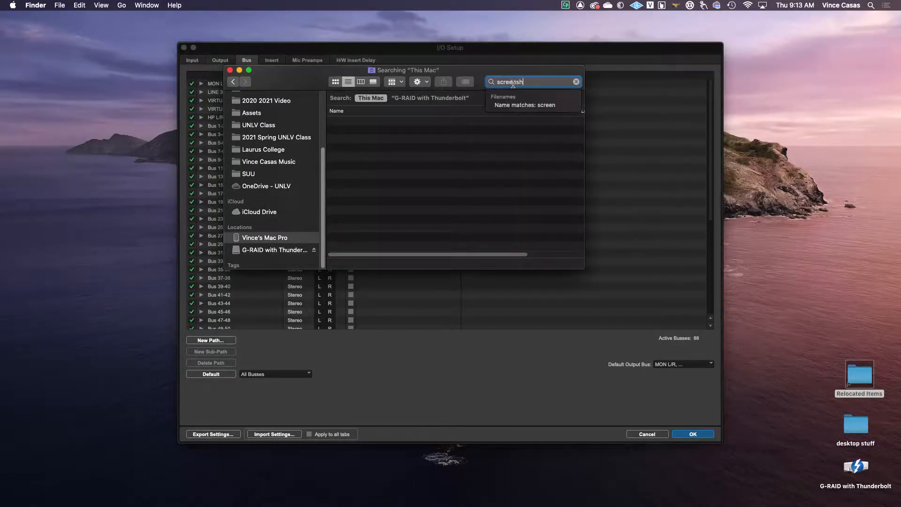
type("ot")
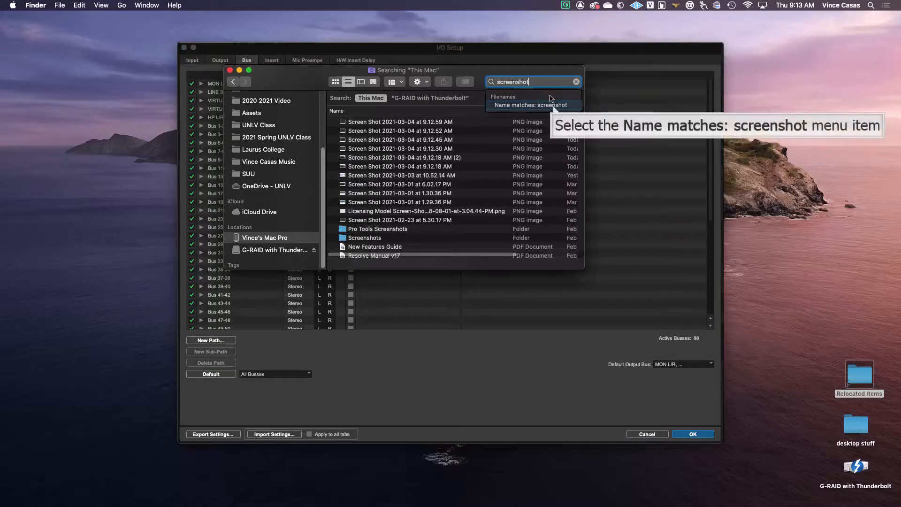
left_click(554, 109)
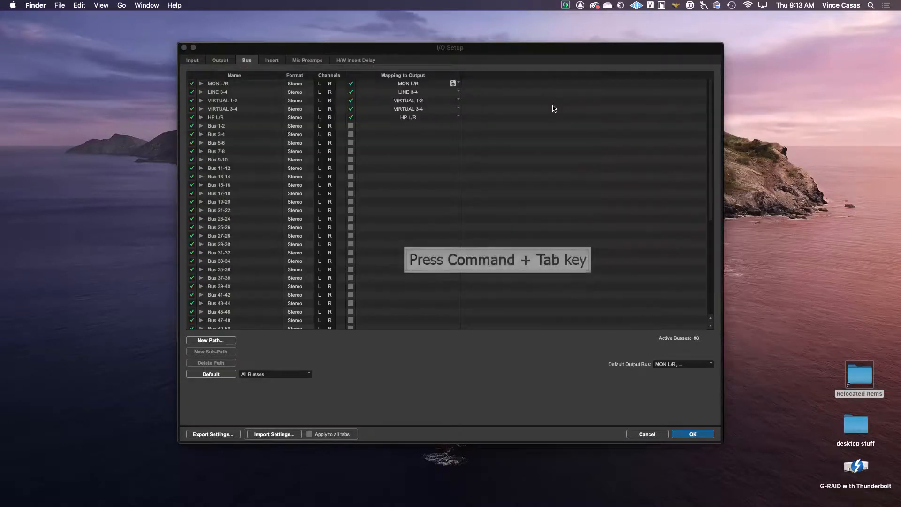
Step: Open a new Finder window and search only the G-RAID with Thunderbolt drive for "screenshot"
key("super+Tab")
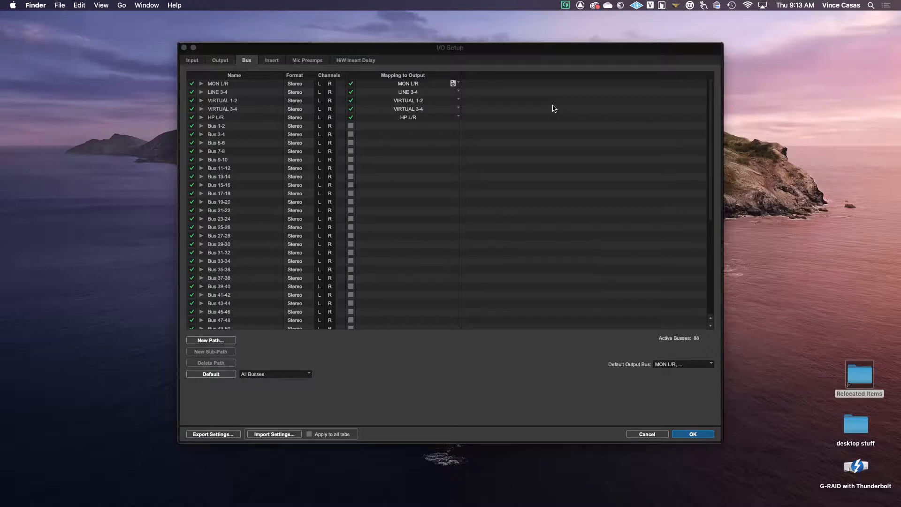
key("super+Tab")
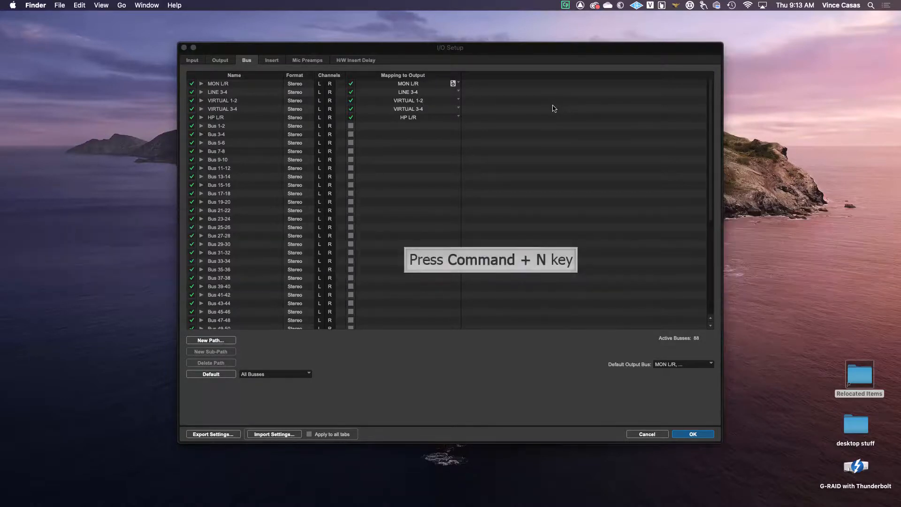
key("super+n")
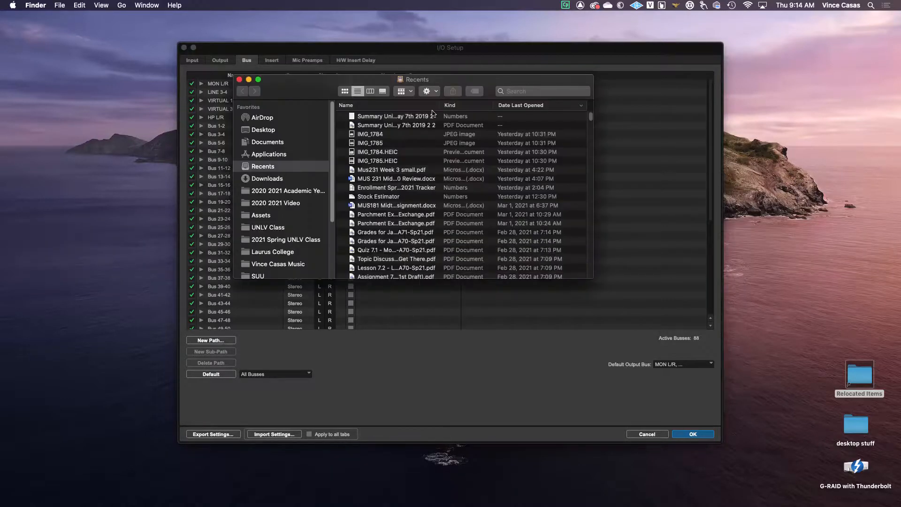
scroll(291, 262, "down", 5)
left_click(284, 259)
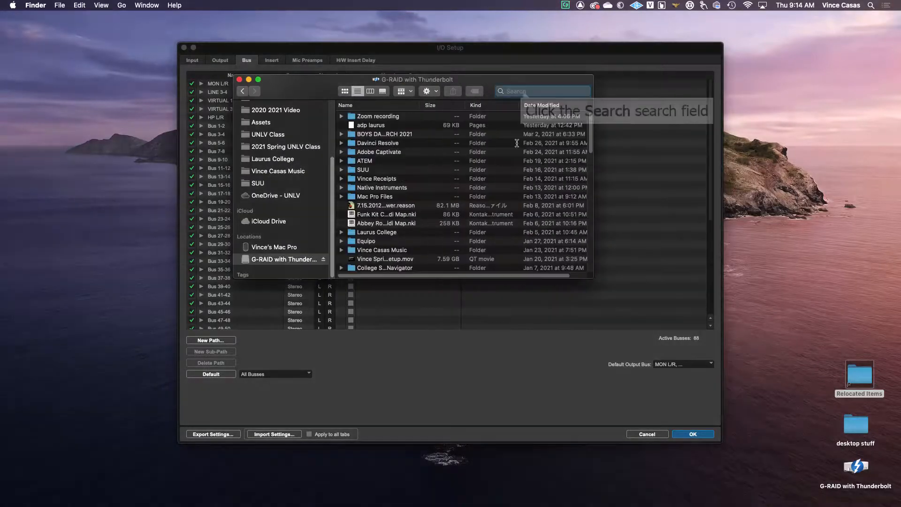
left_click(523, 91)
type("sc")
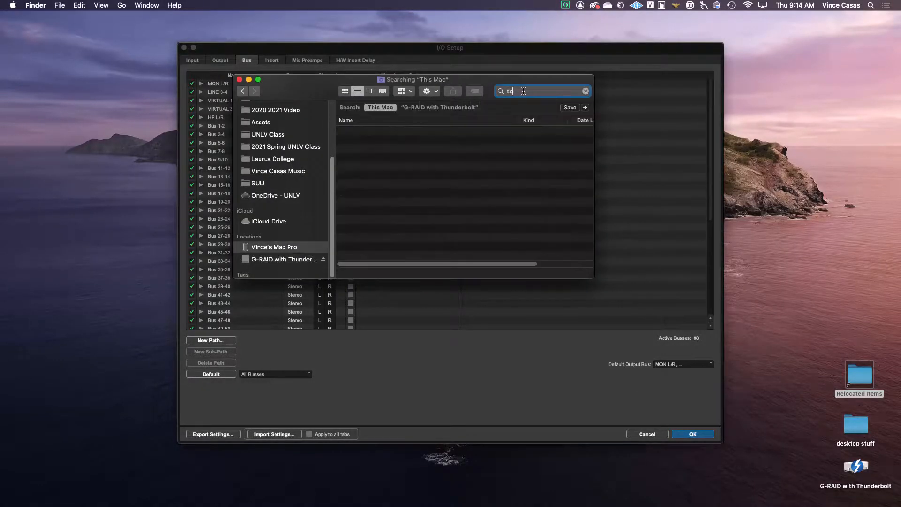
type("reenshot")
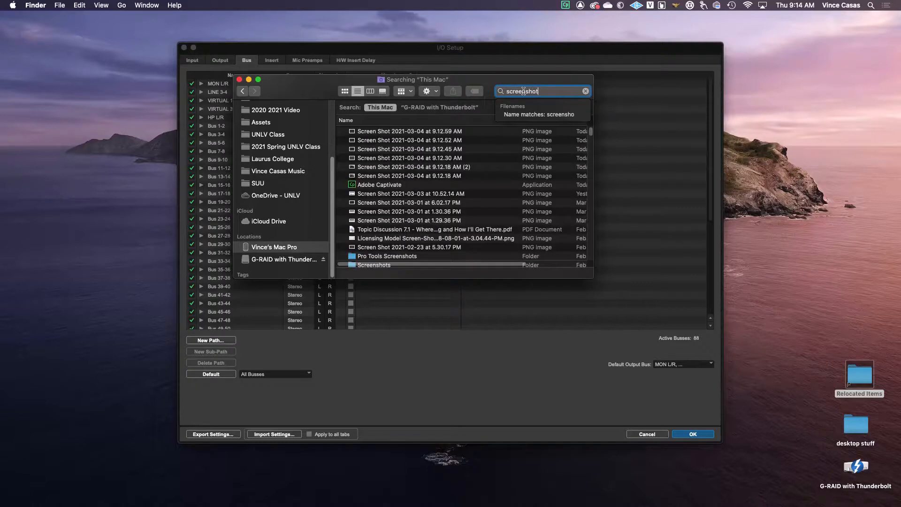
left_click(422, 108)
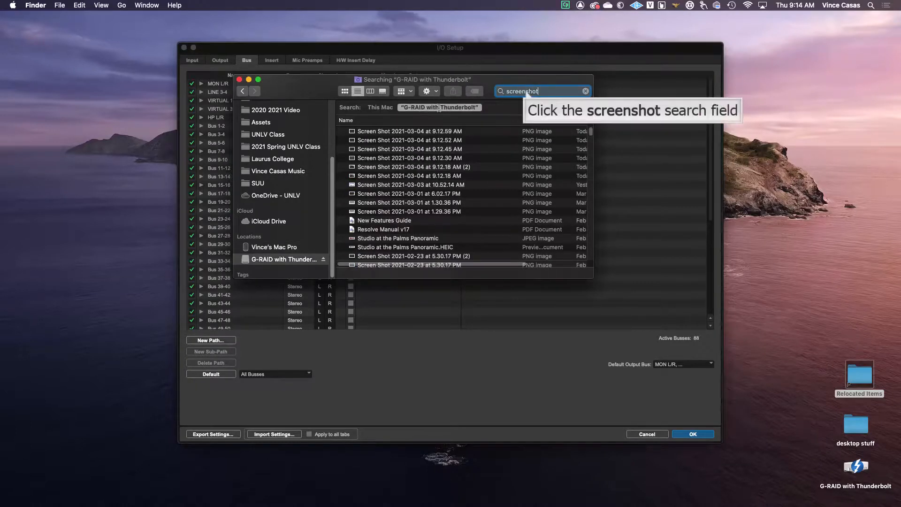
Step: Select the file Screen Shot 2021-03-04 at 9.12.59 AM to check its folder path, and return to the Pro Tools I/O Setup window
left_click(474, 134)
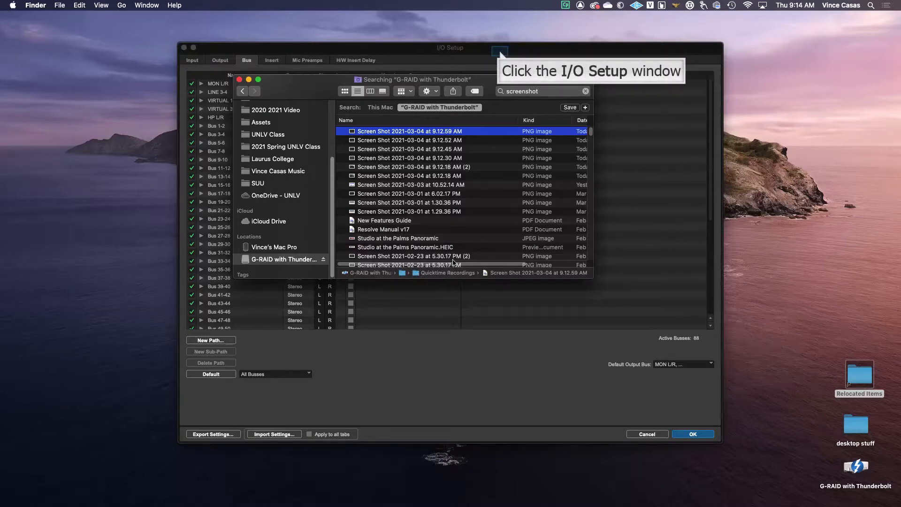
left_click(500, 54)
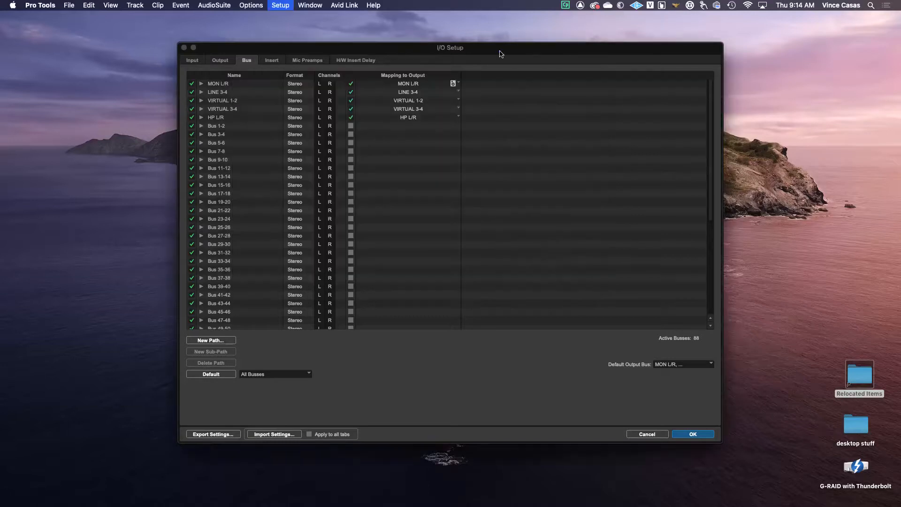